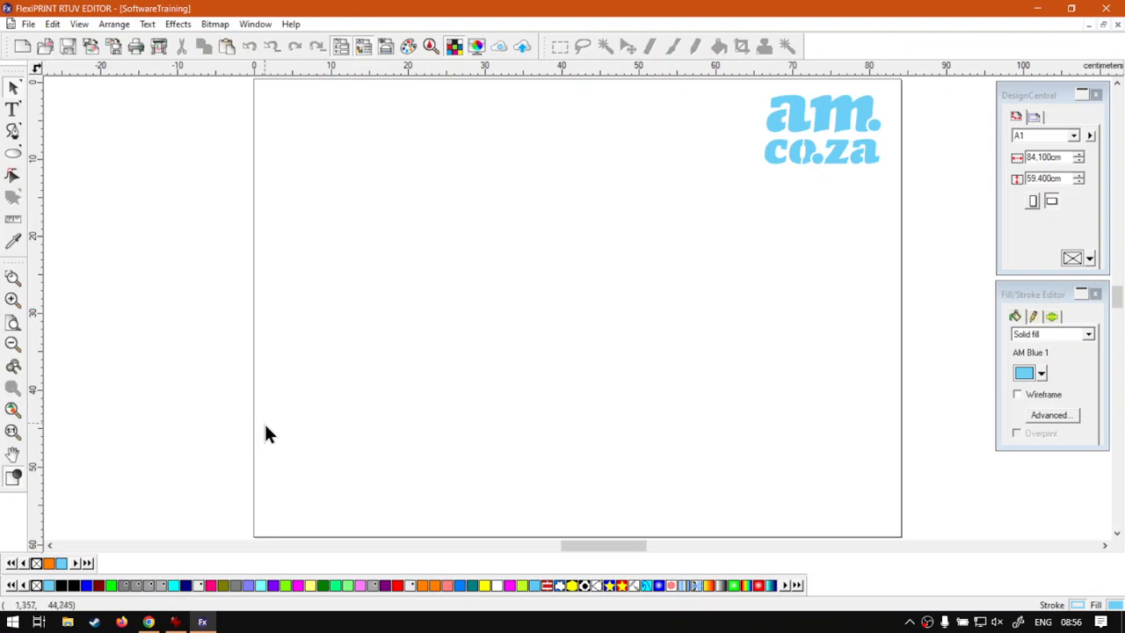
Set the default stroke to black and draw a rectangle about 53.8 × 22.7 cm in the middle of the page.
right_click(63, 589)
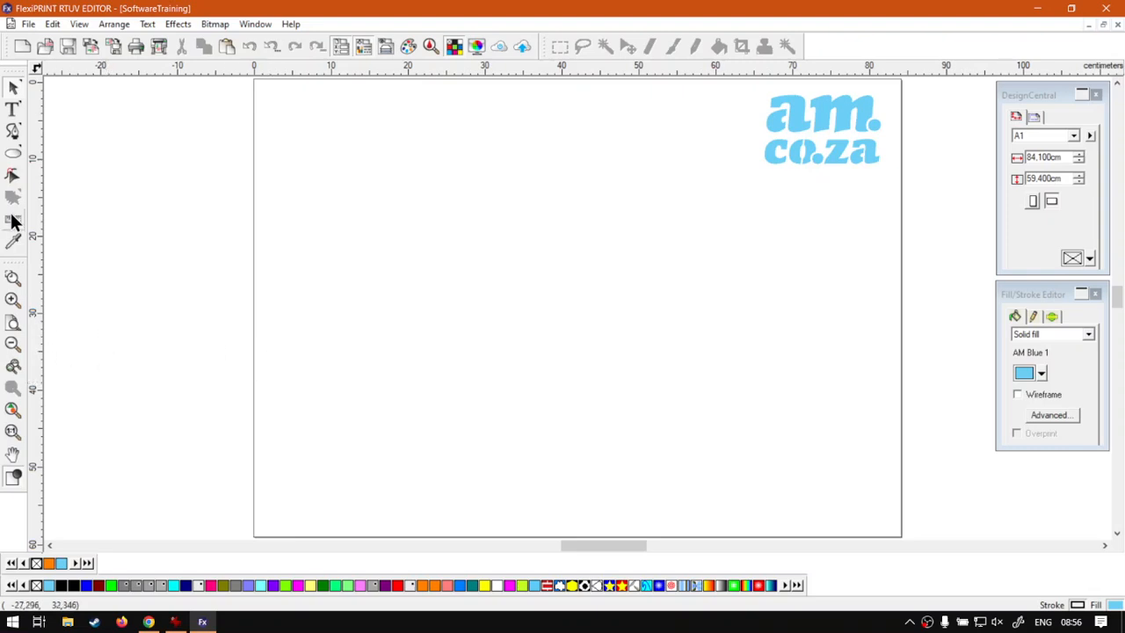
click(17, 150)
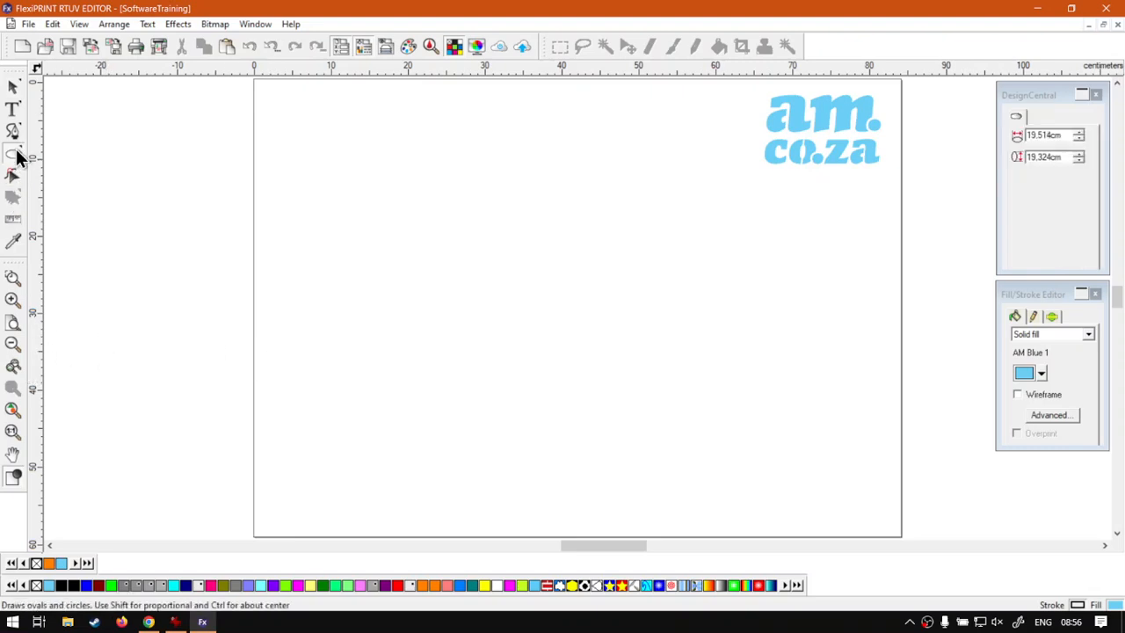
click(17, 151)
click(47, 162)
drag(365, 275, 778, 448)
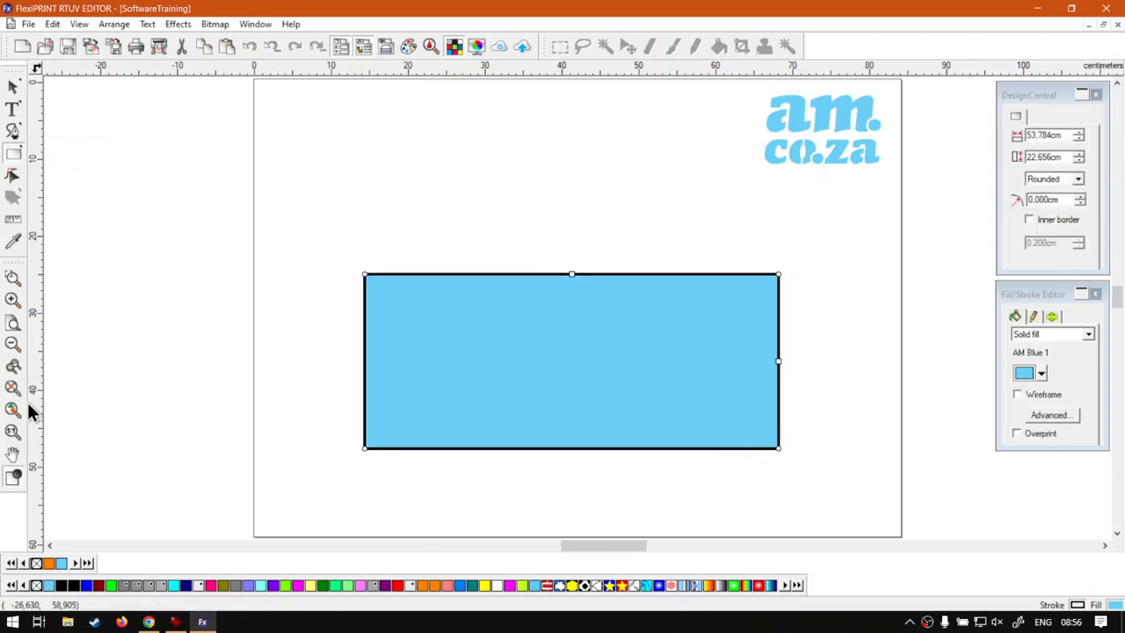
Draw a circle about 27.2 cm across, centred over the rectangle, and fill it with Rust Orange.
click(17, 158)
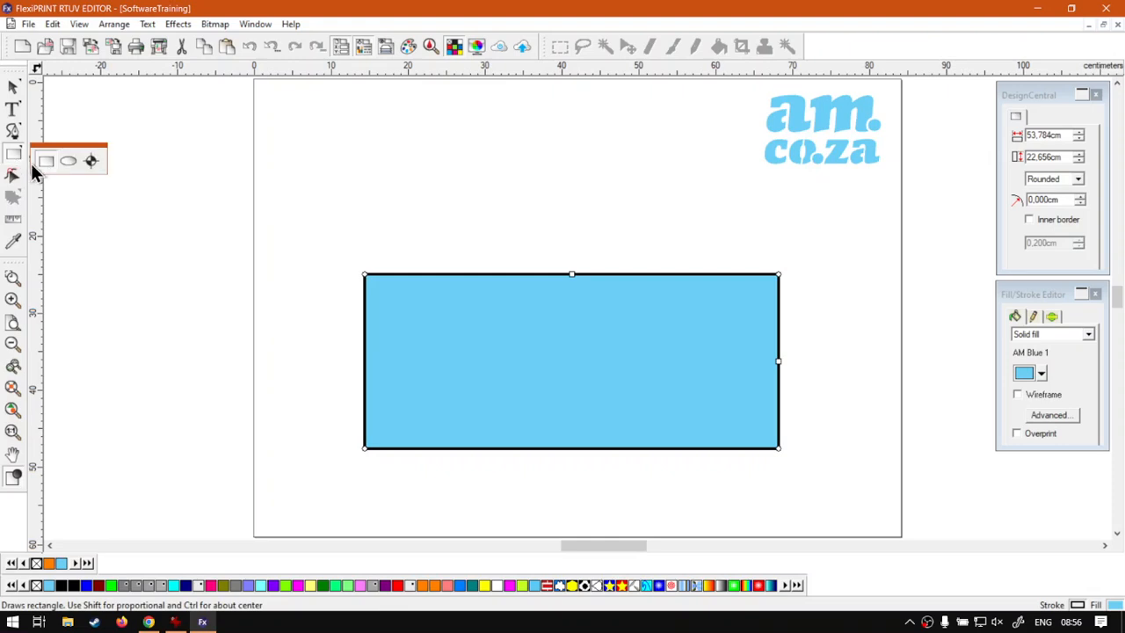
click(68, 160)
drag(549, 294, 619, 391)
click(14, 86)
drag(468, 271, 572, 369)
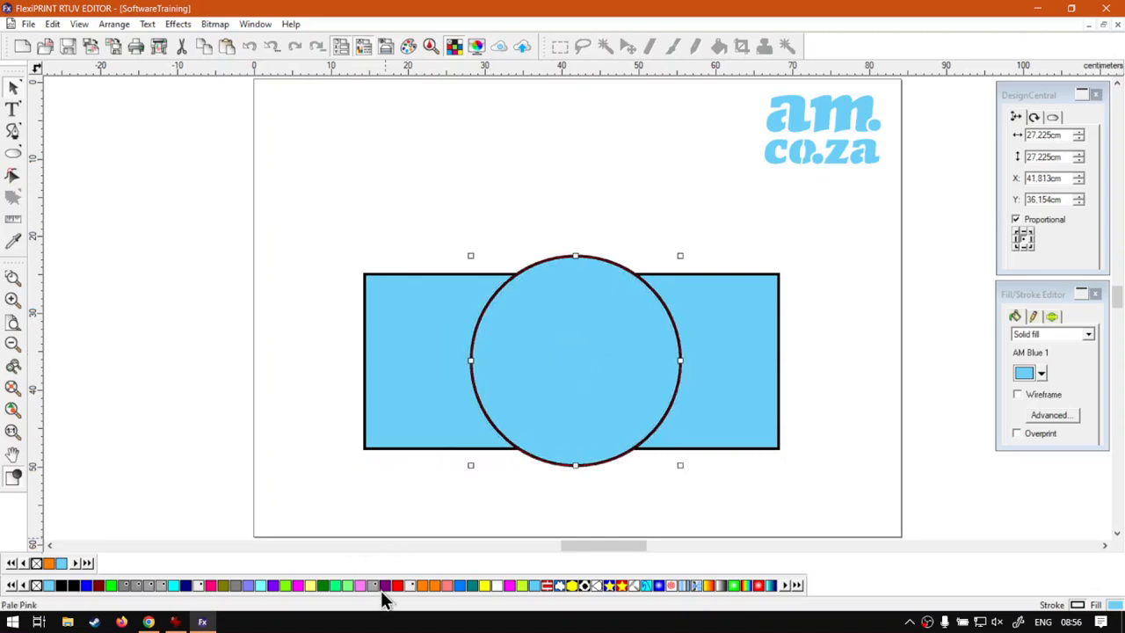
click(427, 585)
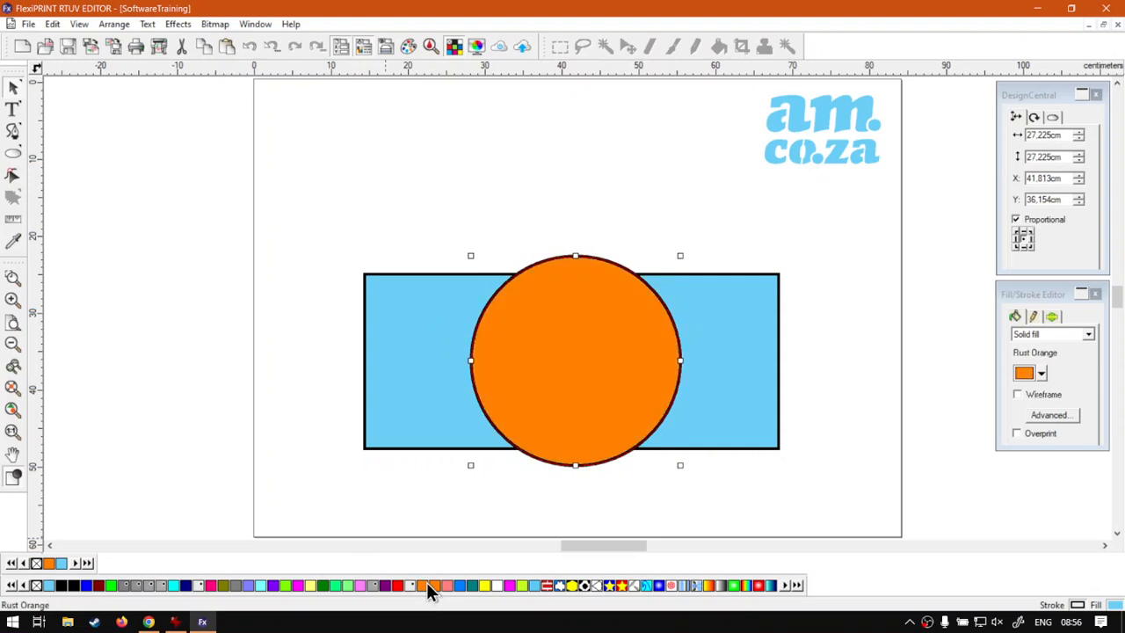
Add the text "TEST TEXT" in capitals in the empty area above the rectangle.
click(13, 108)
click(341, 174)
text(test text)
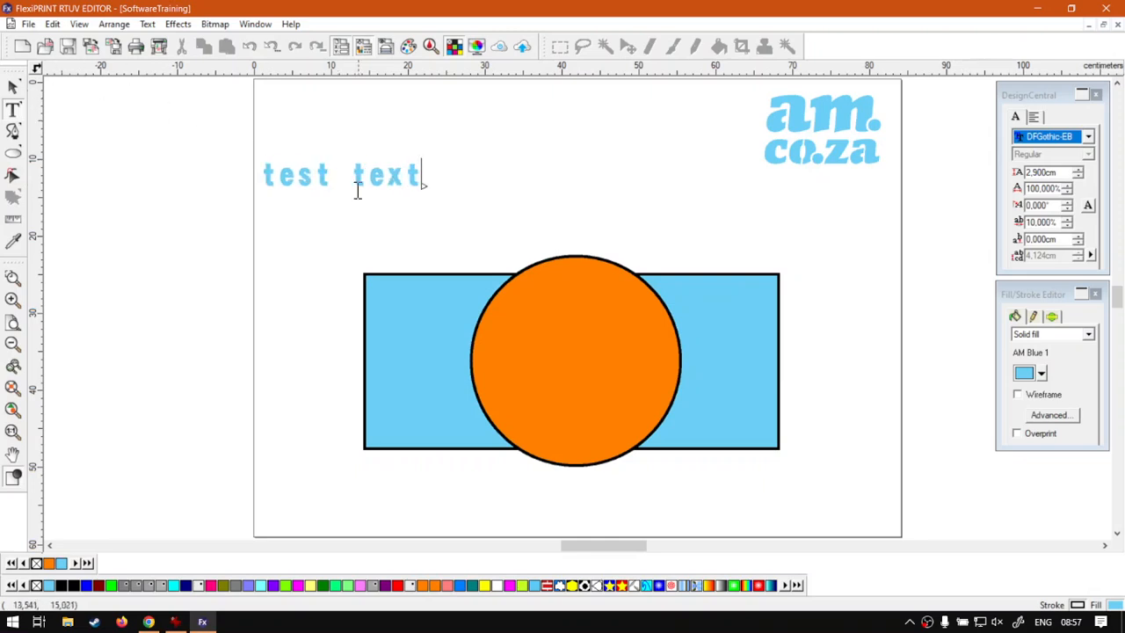
double_click(384, 179)
triple_click(385, 178)
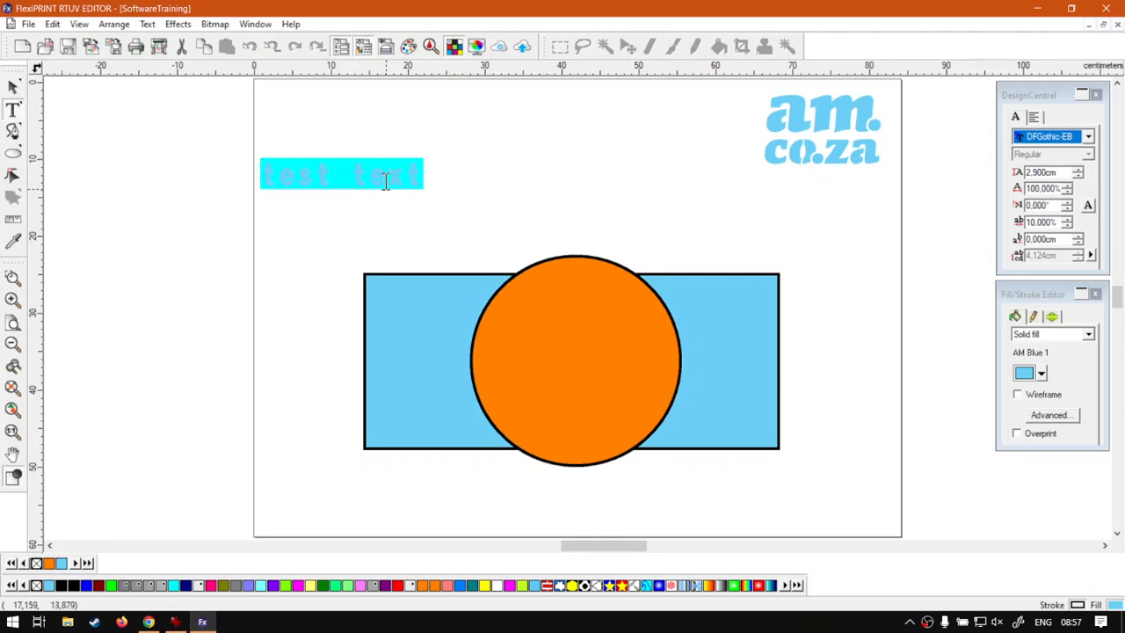
text(test)
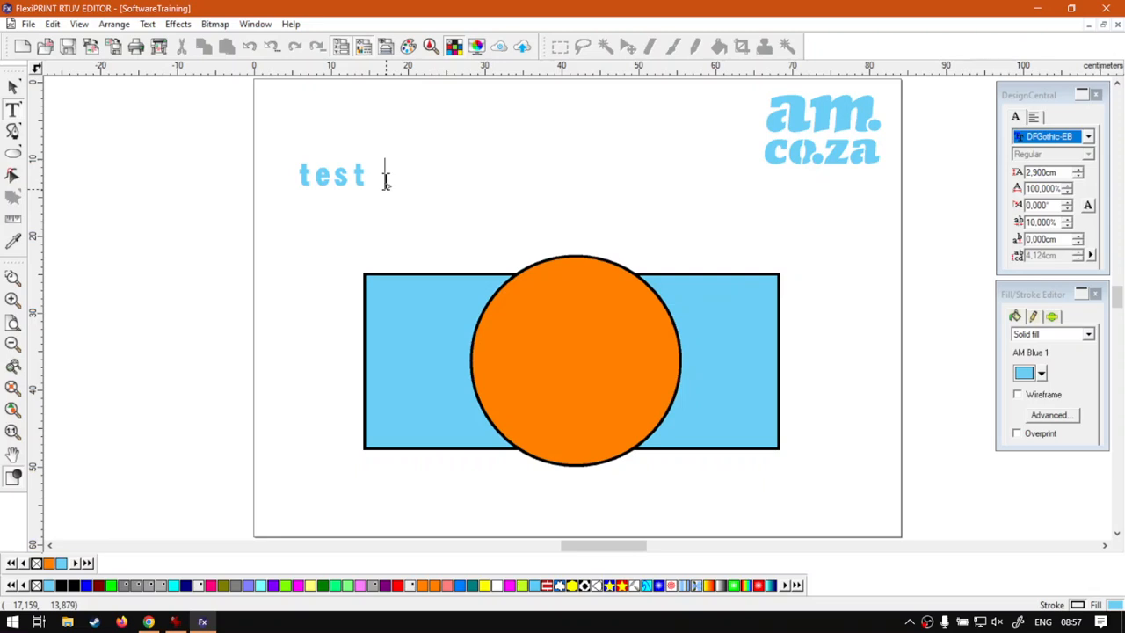
key(BackSpace)
key(BackSpace)
key(BackSpace)
key(BackSpace)
text(test tex)
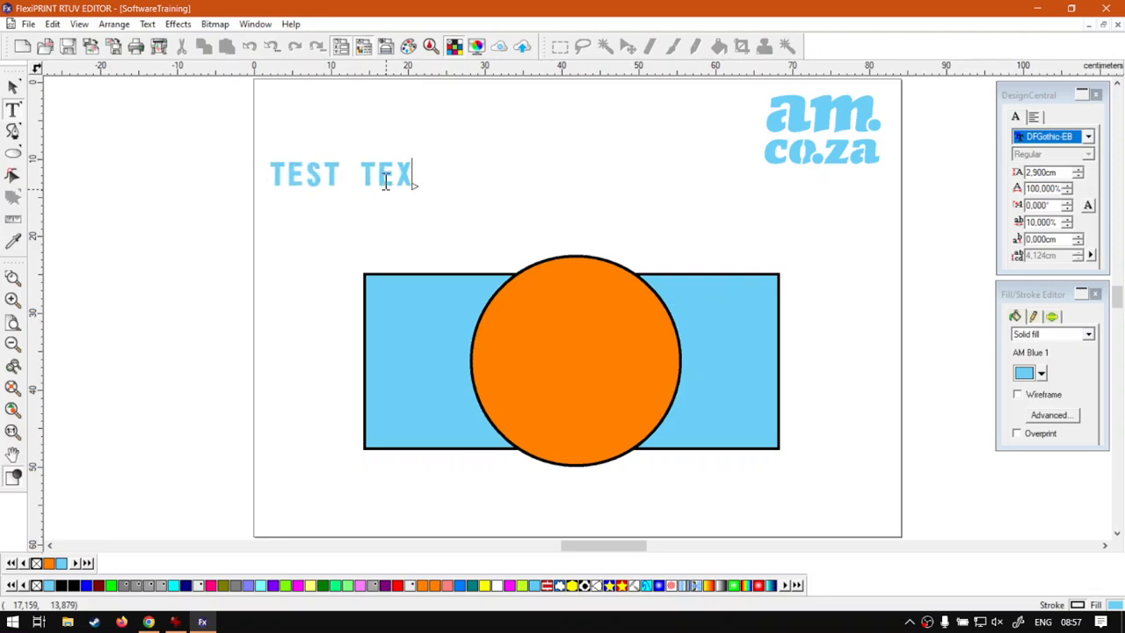
text(t)
Fill the text with Rust Orange and enlarge it to about 57.4 cm wide above the shapes.
click(13, 87)
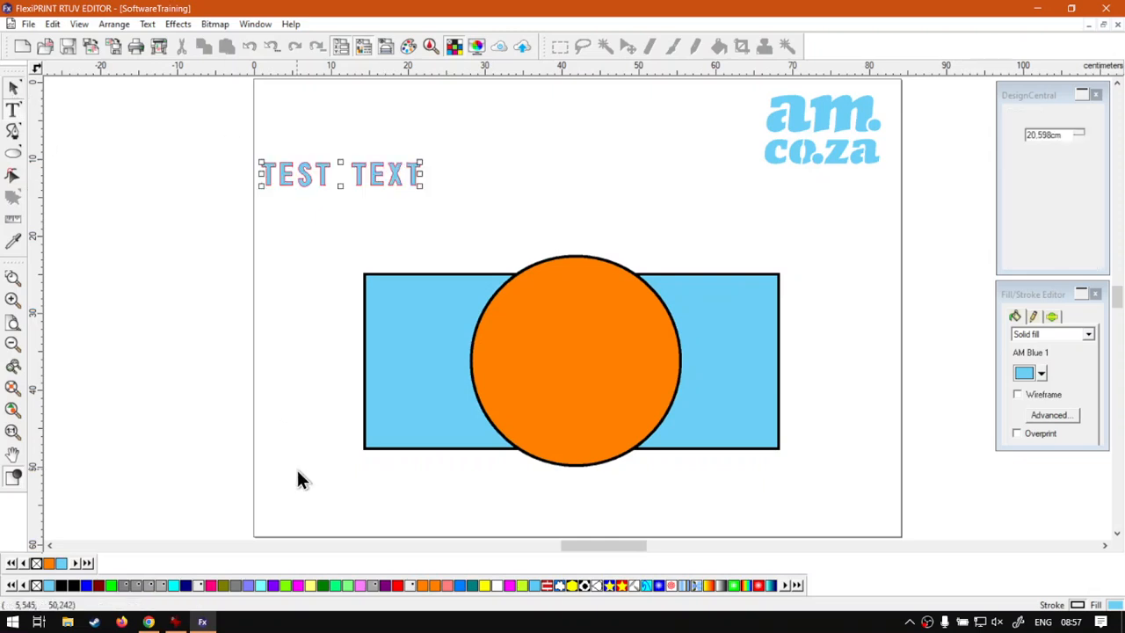
click(424, 586)
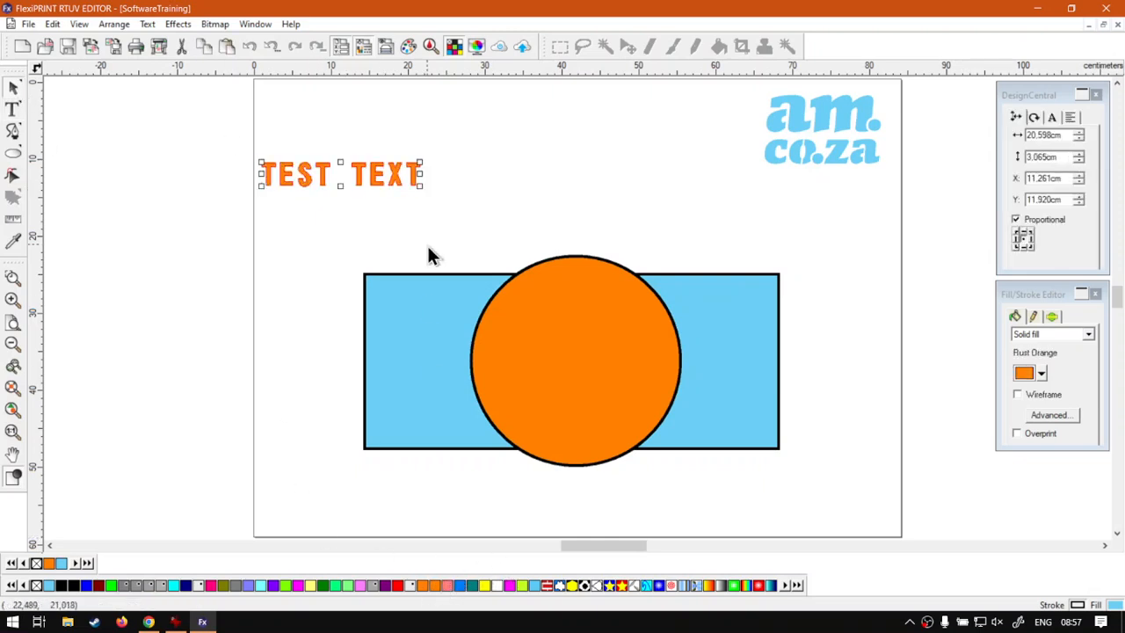
drag(421, 184, 658, 216)
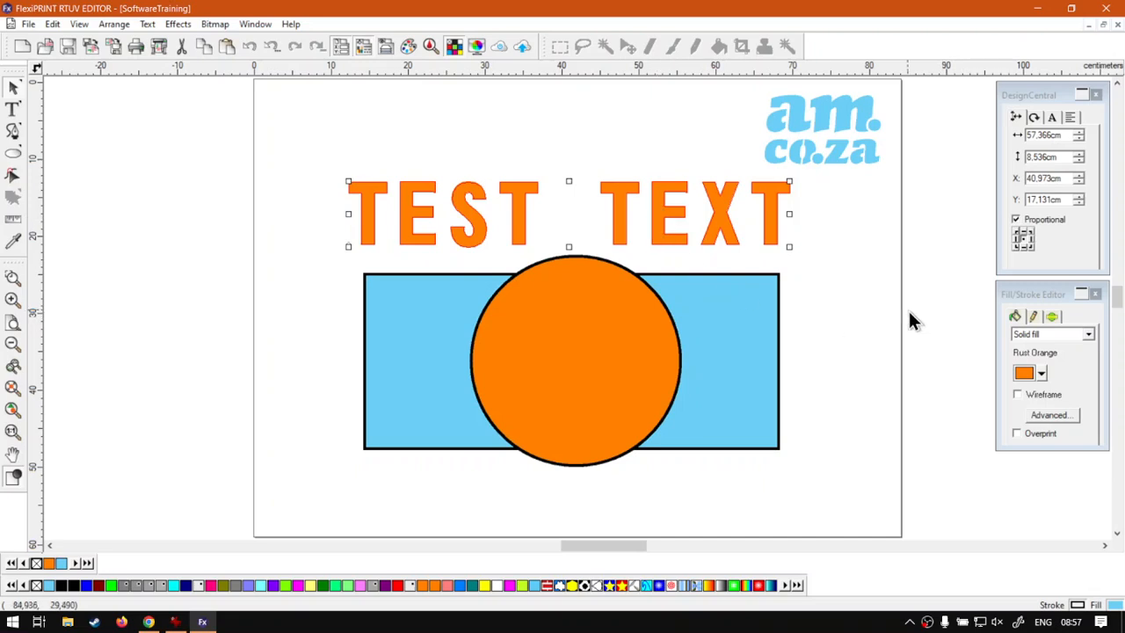
click(859, 322)
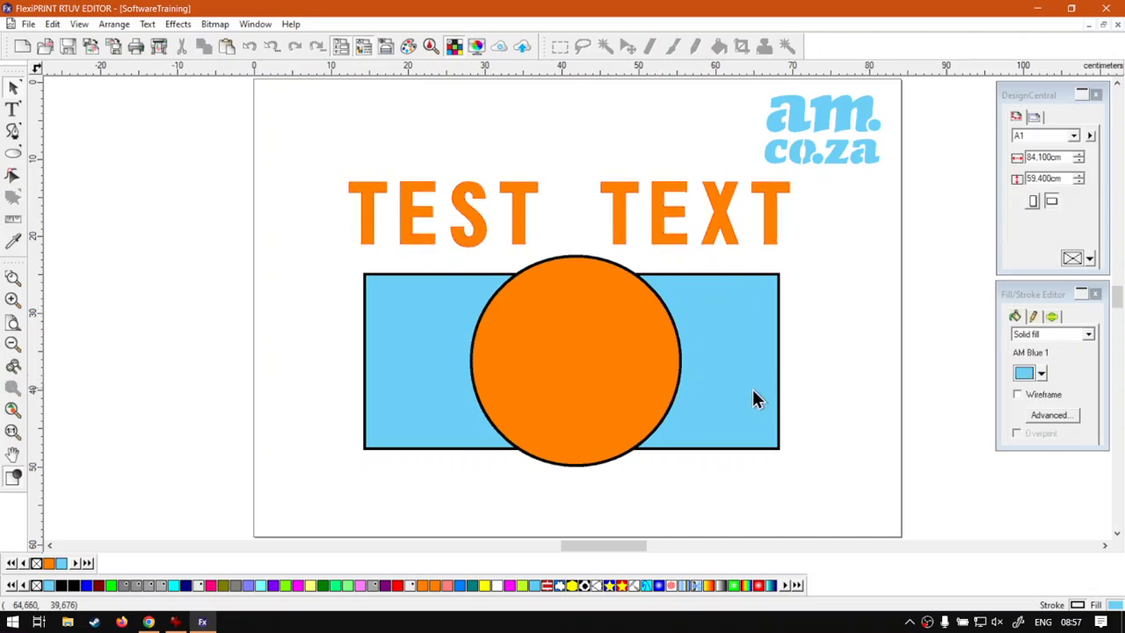
Delete the orange circle and the TEST TEXT object from the page.
click(626, 382)
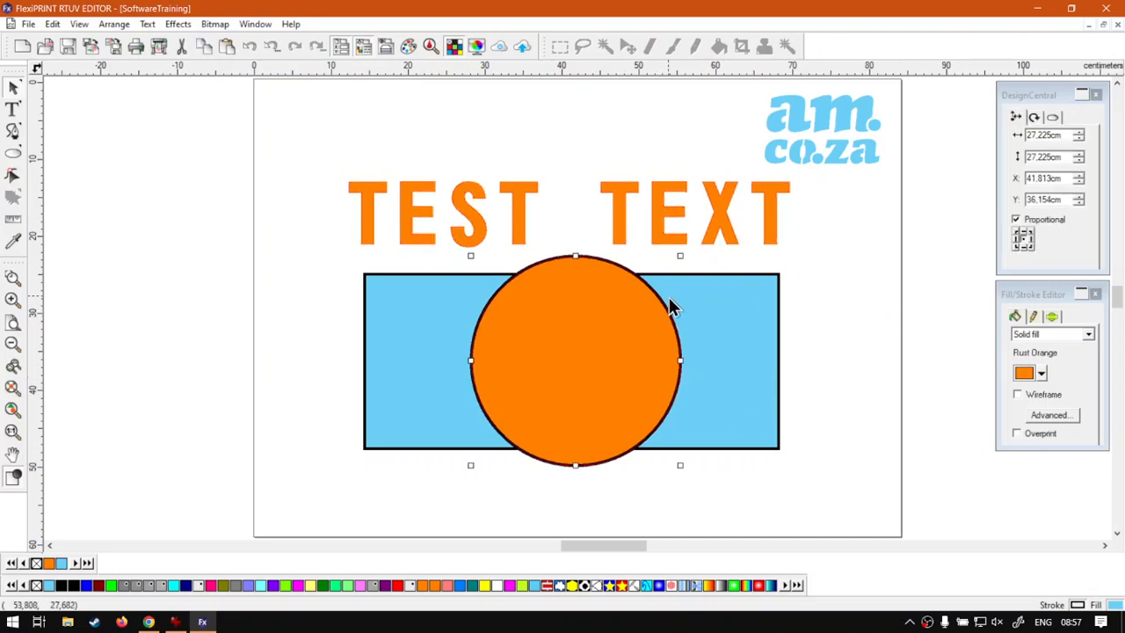
key(Delete)
click(621, 233)
key(Delete)
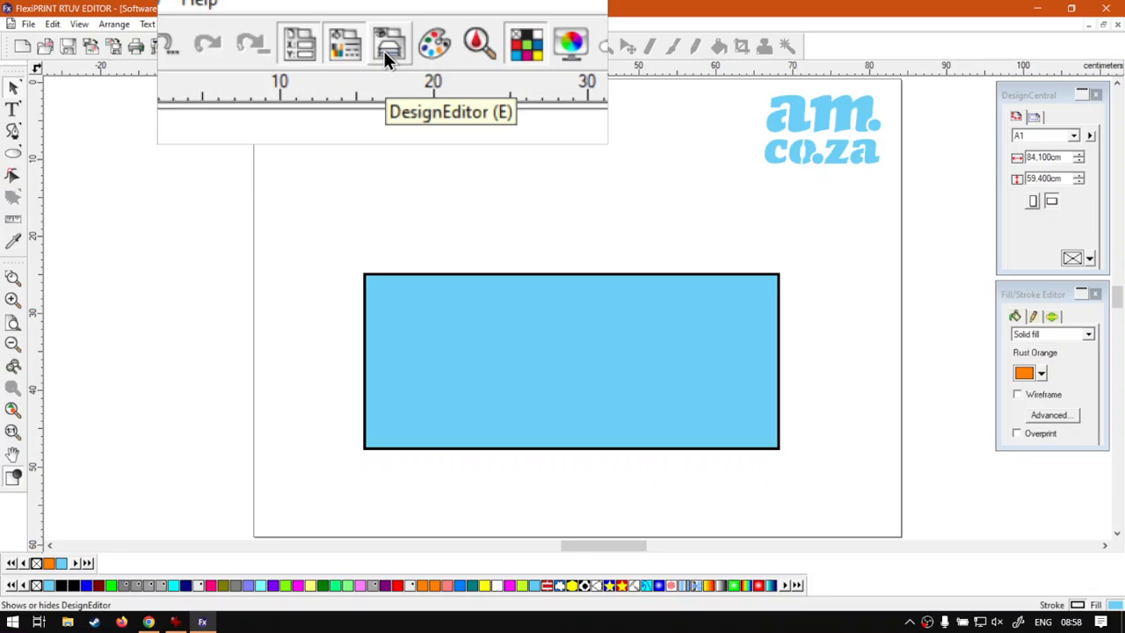
Show the DesignEditor and list the deleted objects in the Master Page's Trash.
click(384, 51)
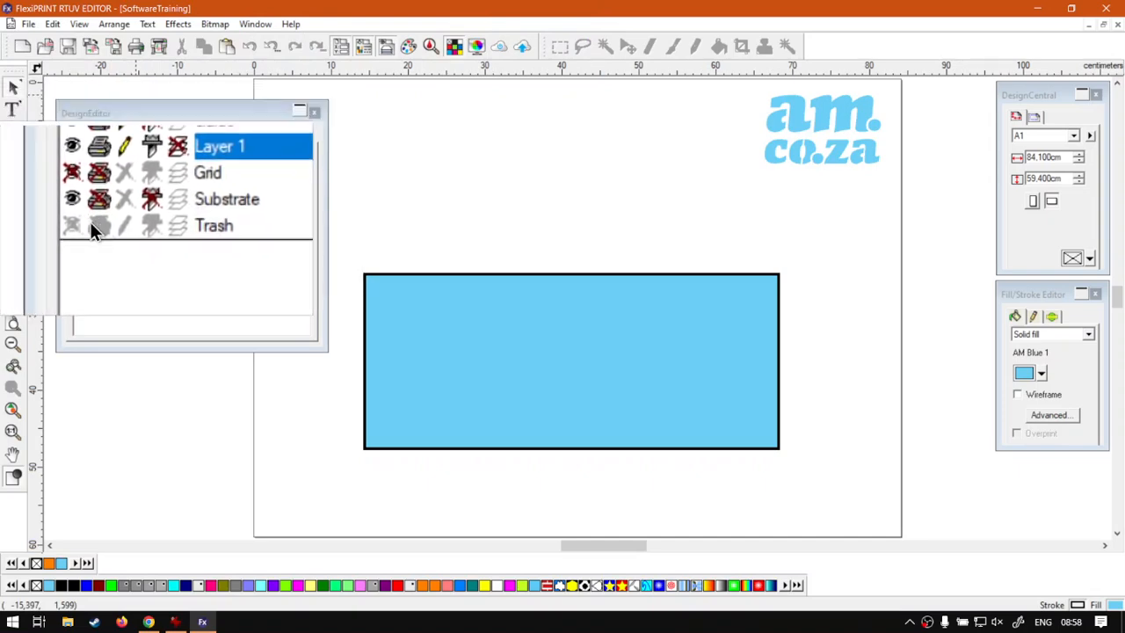
click(142, 225)
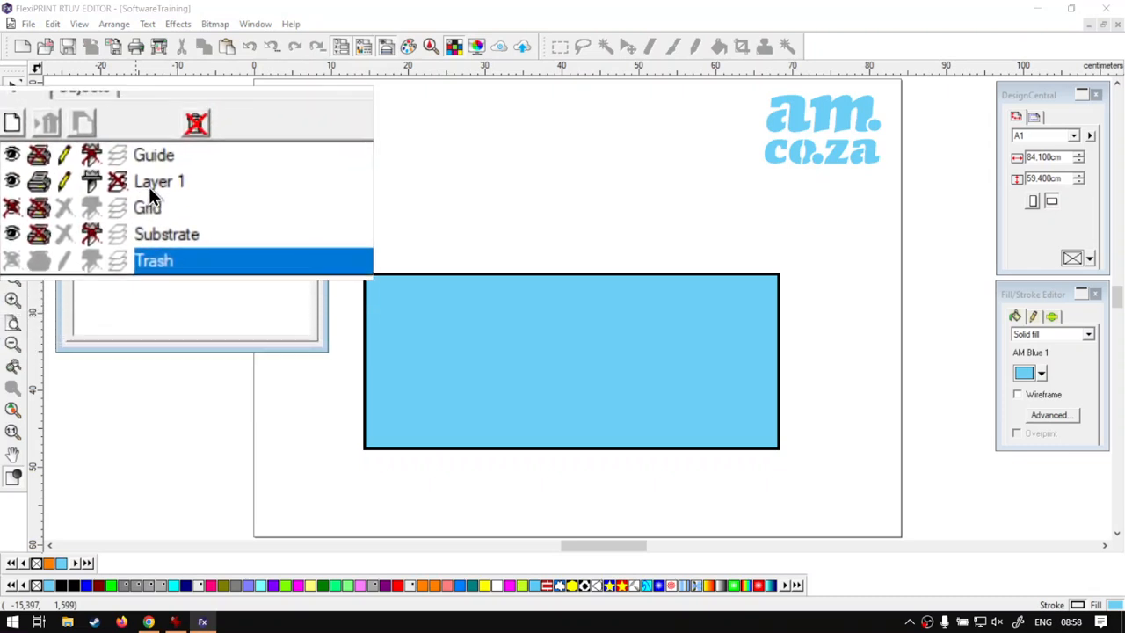
click(148, 186)
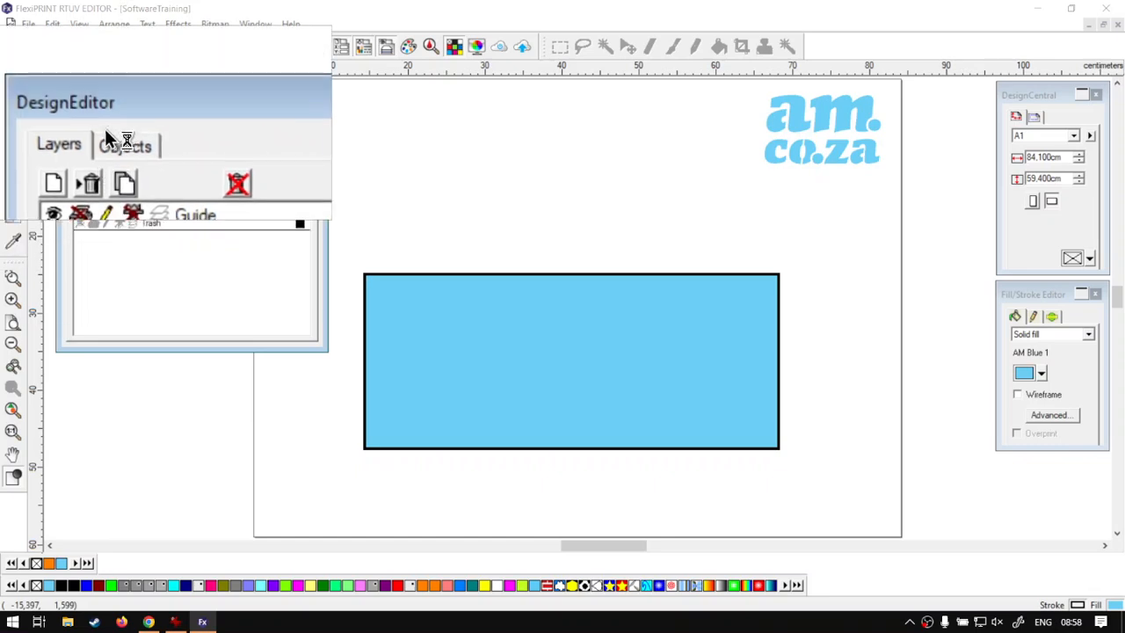
click(126, 139)
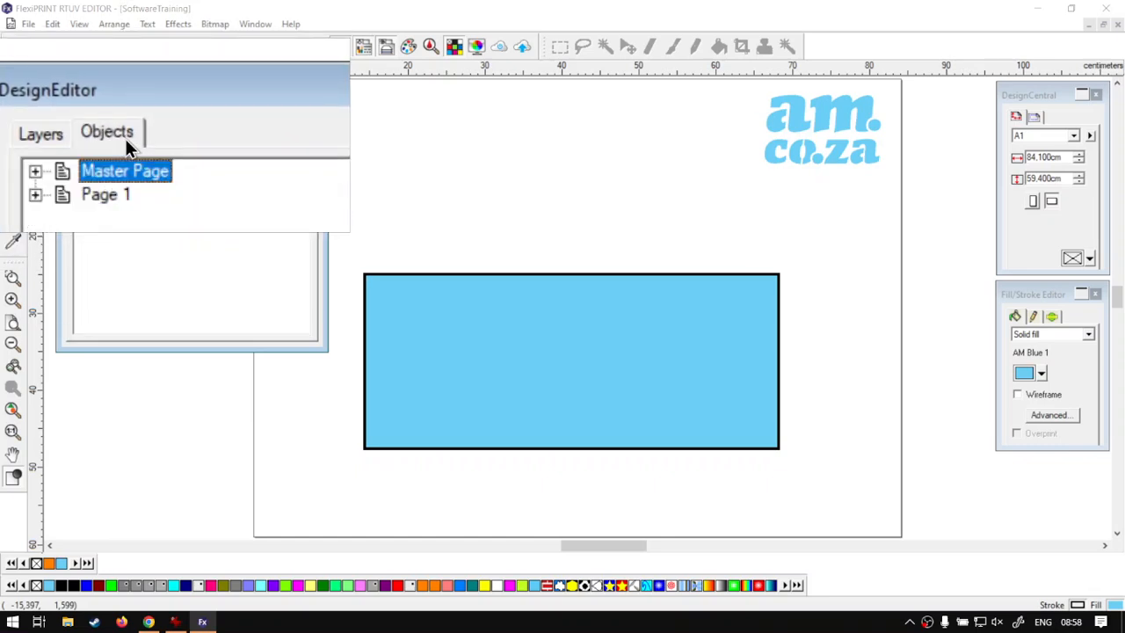
click(81, 156)
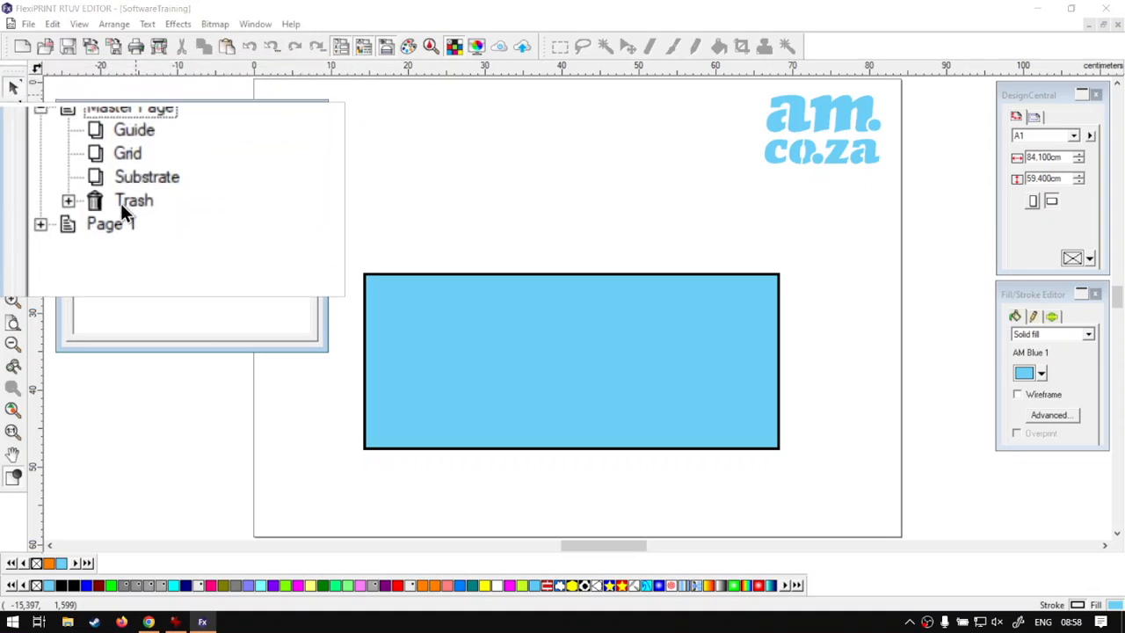
click(92, 202)
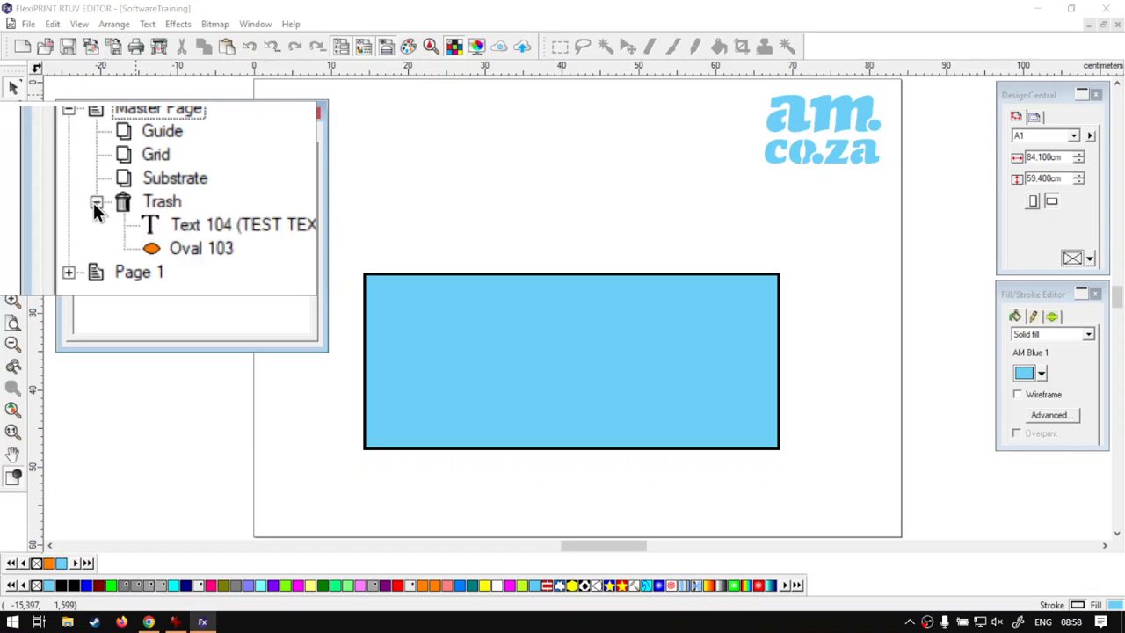
Copy the deleted TEST TEXT from the Trash and paste it back above the rectangle.
click(152, 212)
right_click(152, 213)
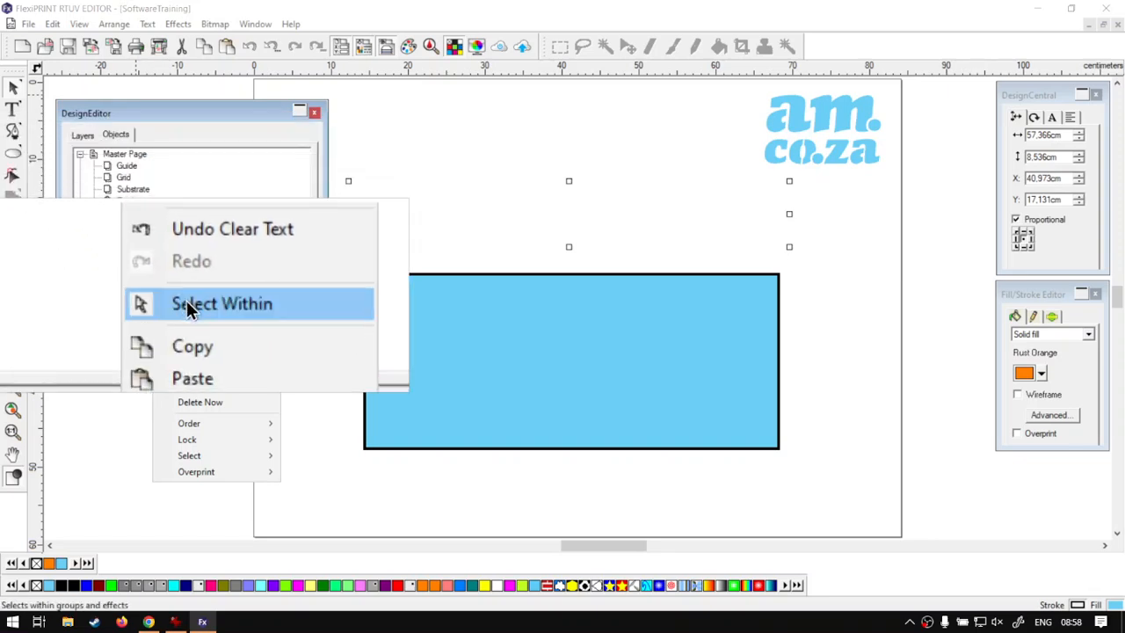
click(193, 327)
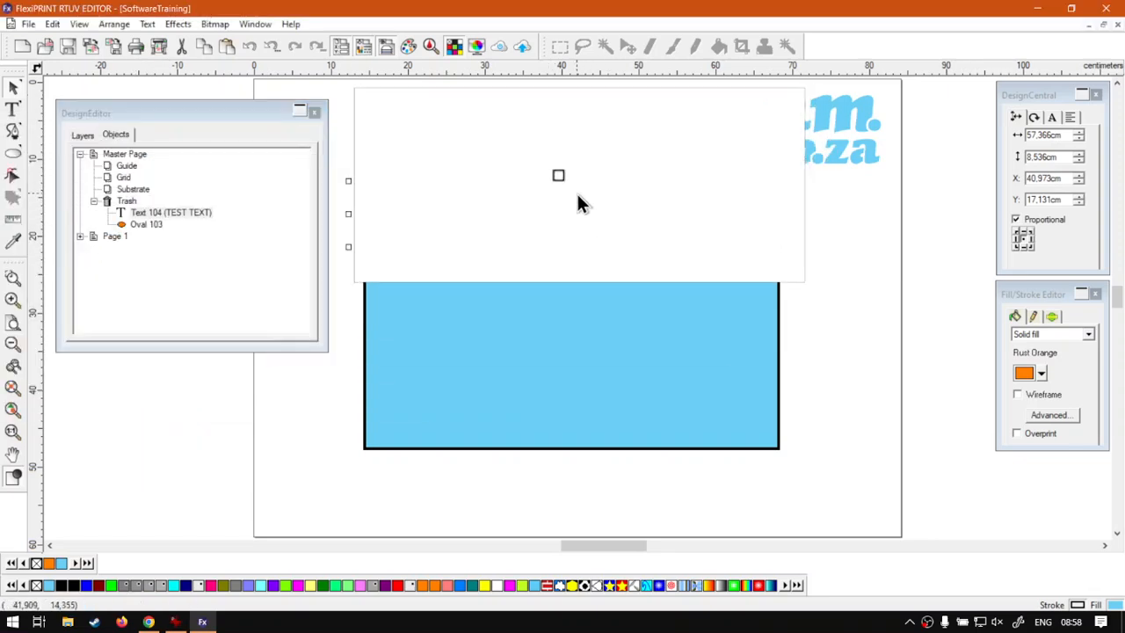
click(587, 137)
right_click(587, 140)
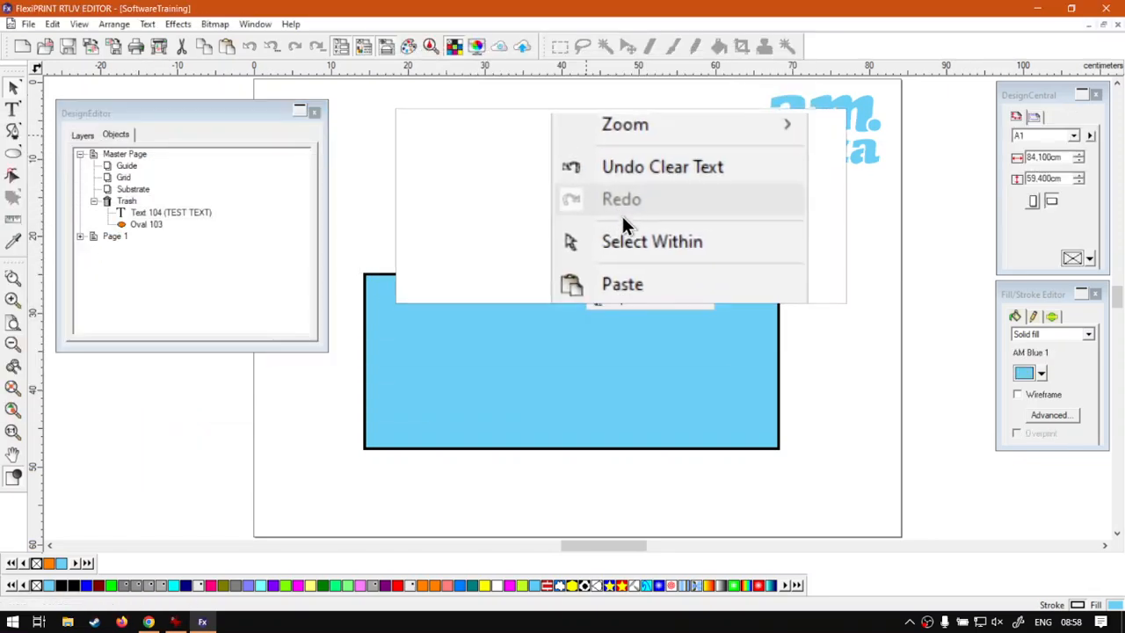
click(622, 259)
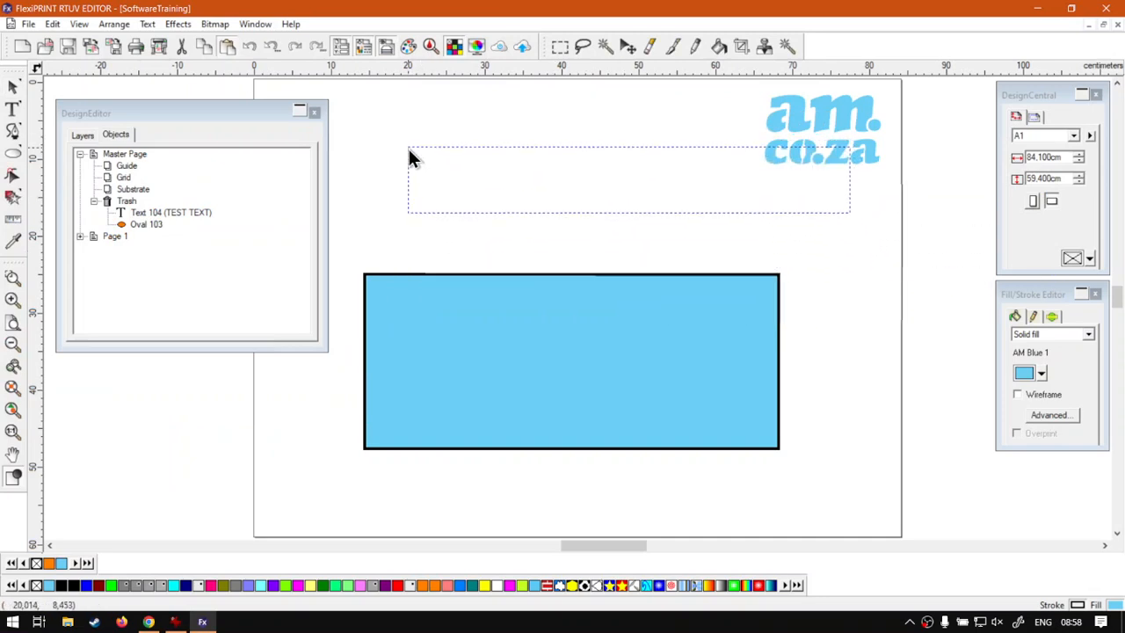
click(410, 155)
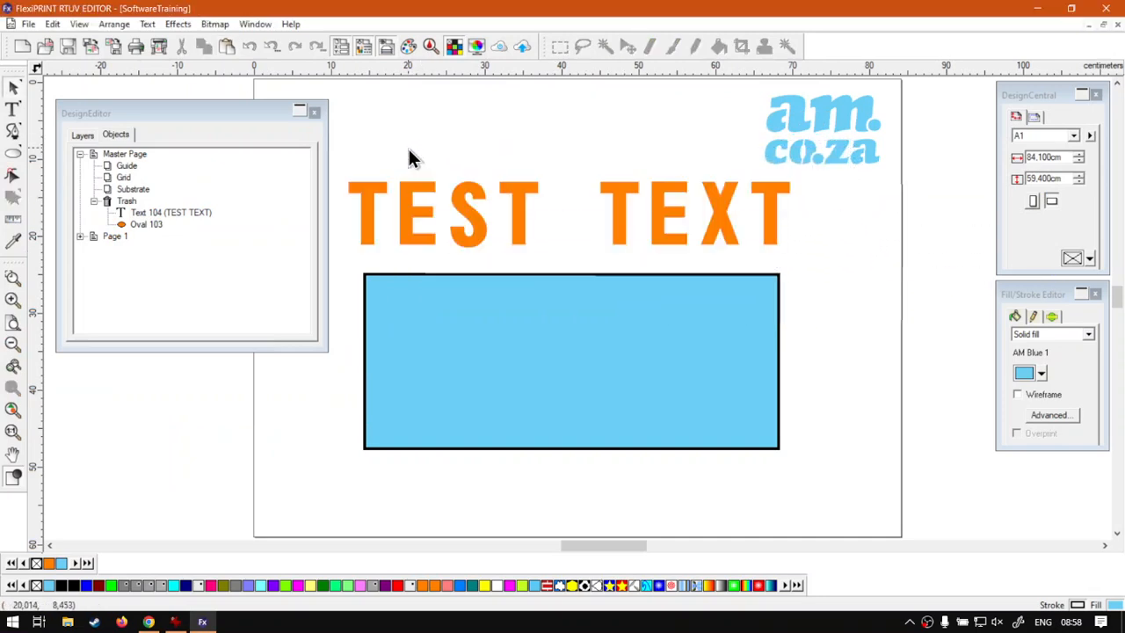
Delete the restored TEST TEXT from the page.
click(517, 214)
key(Delete)
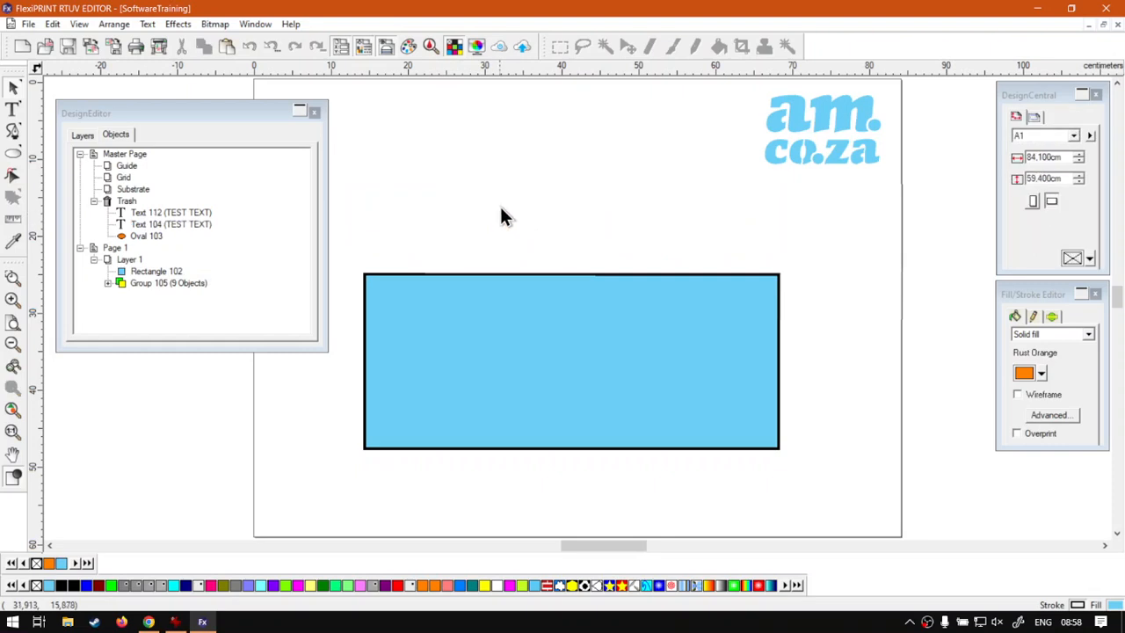
Copy the deleted oval from the Trash and paste it back at its original place over the rectangle.
click(187, 213)
click(169, 224)
click(149, 235)
right_click(156, 236)
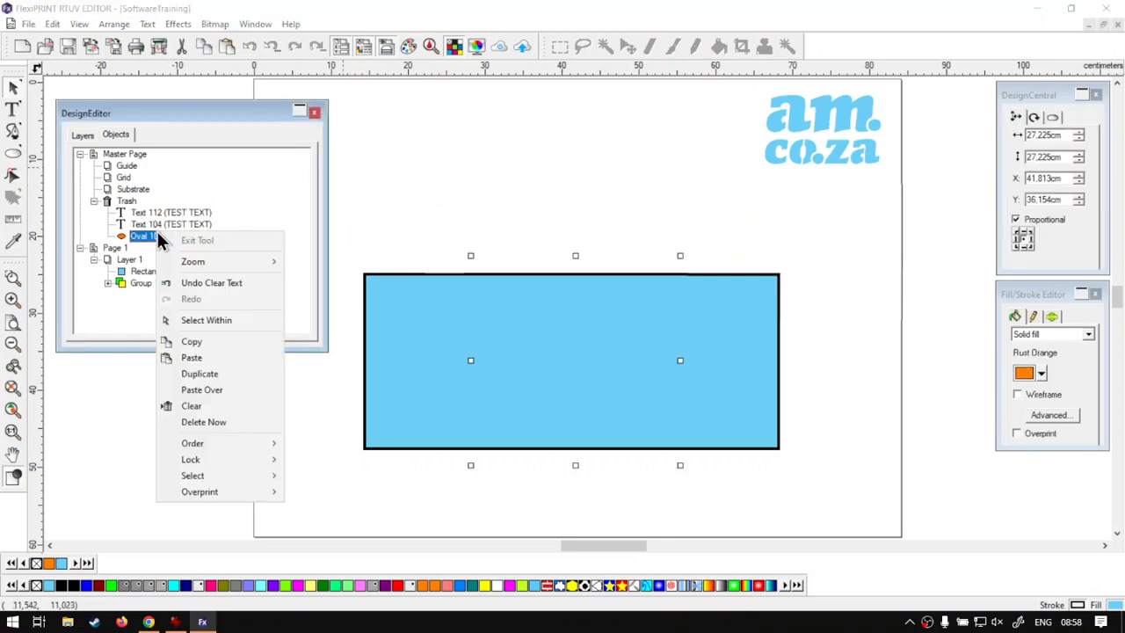
click(214, 346)
click(427, 150)
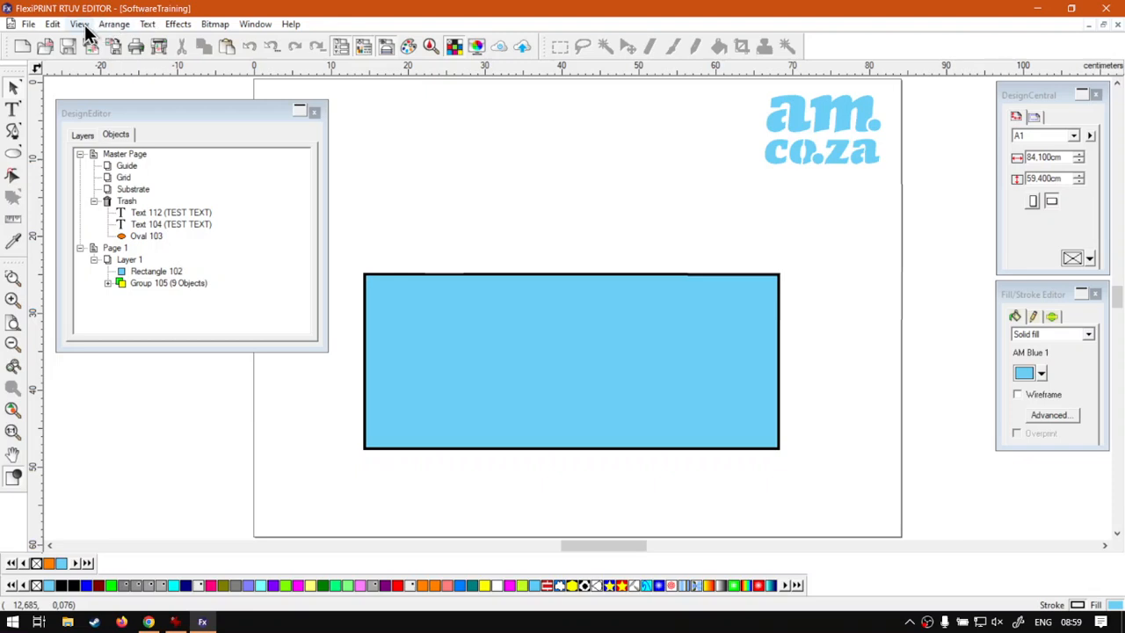
click(53, 24)
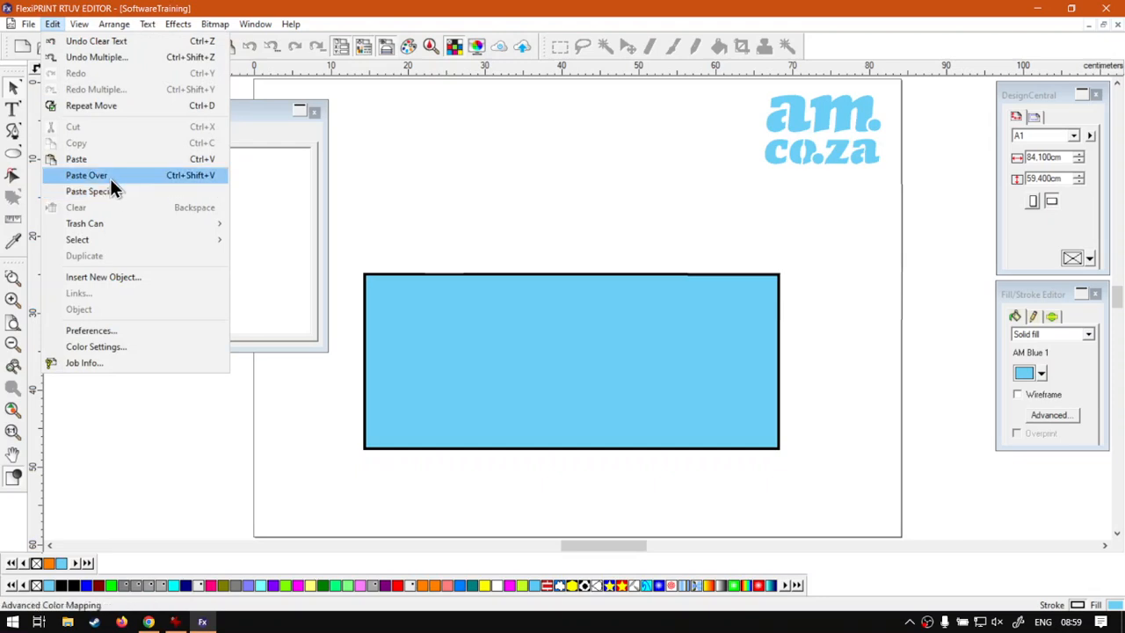
click(523, 152)
key(ctrl+v)
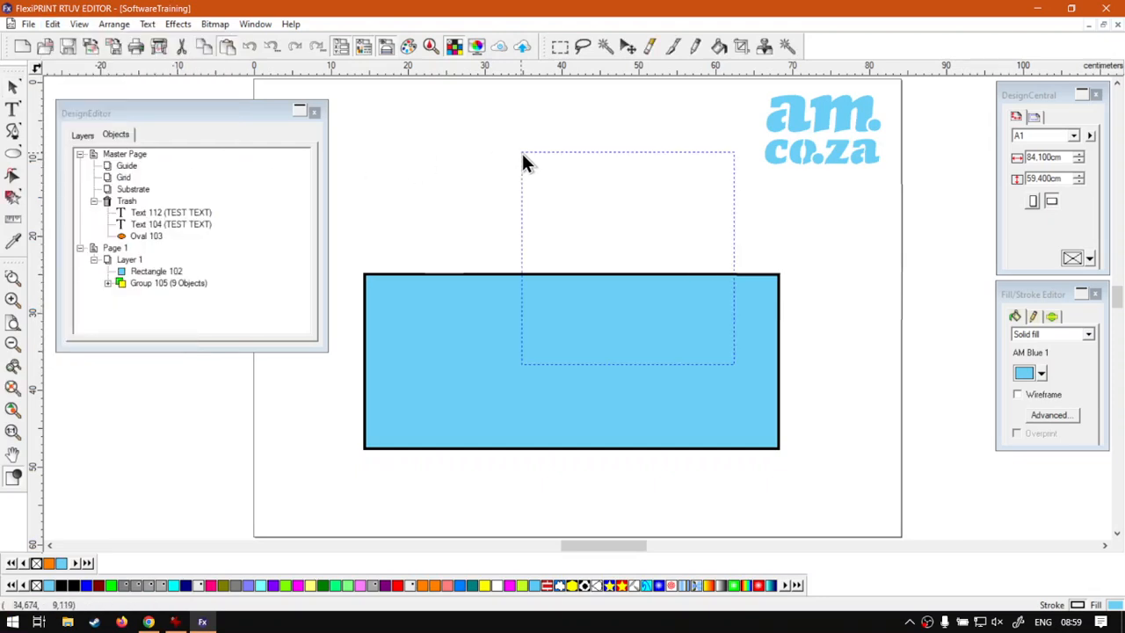
right_click(521, 153)
click(487, 146)
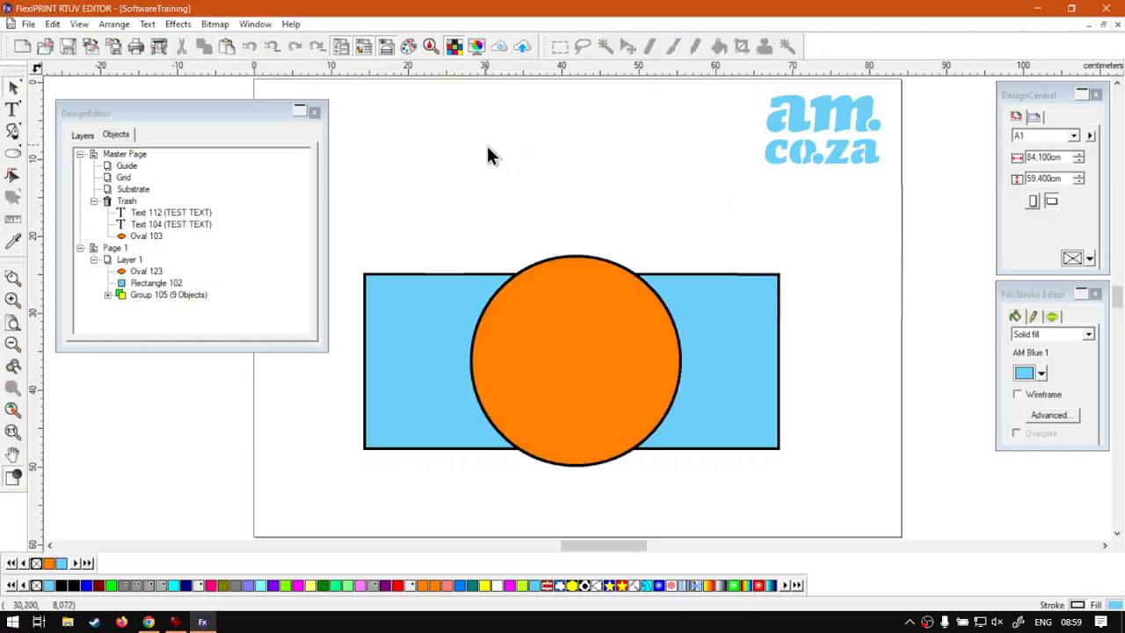
Delete the restored orange circle and undo that deletion.
click(554, 266)
key(Delete)
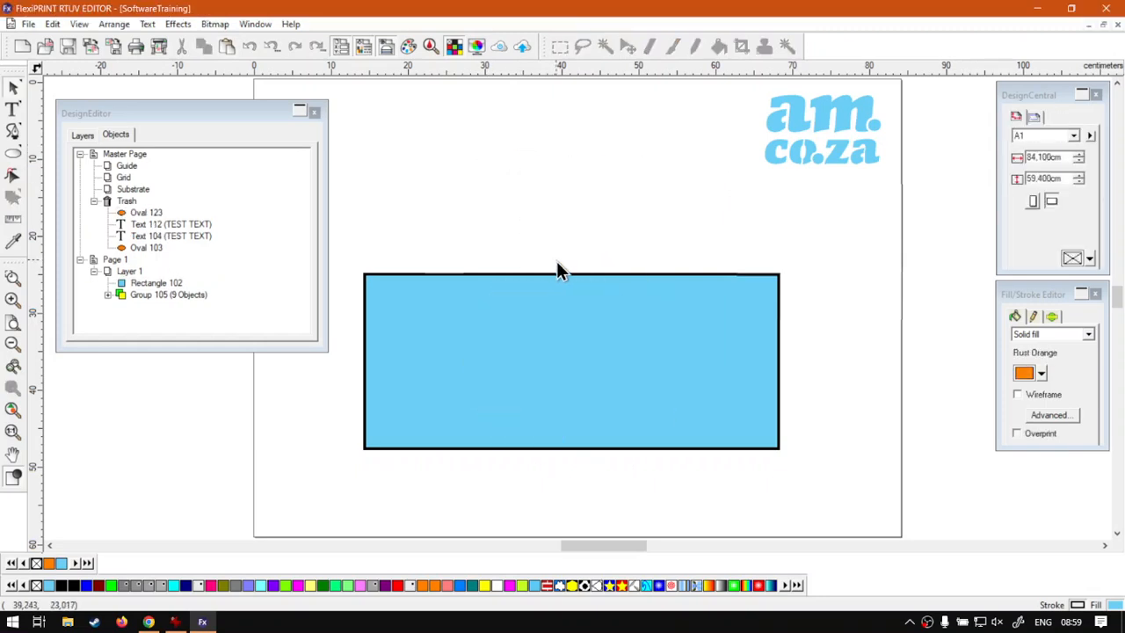
key(ctrl+z)
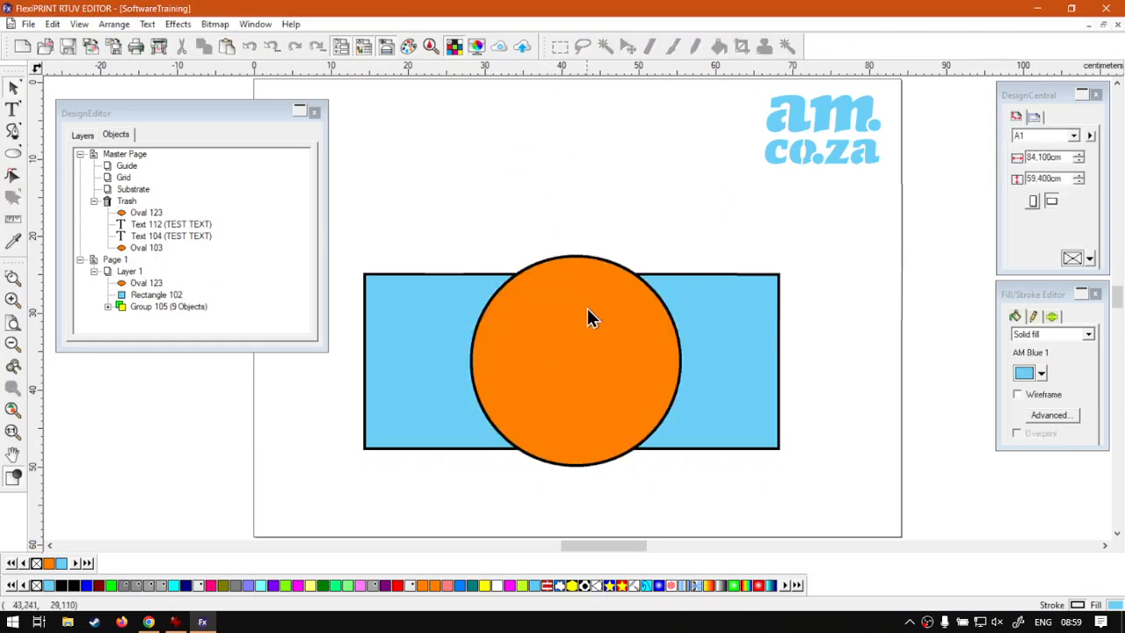
Copy the deleted TEST TEXT (Text 104) from the Trash and paste it back above the rectangle beside the restored circle.
click(172, 237)
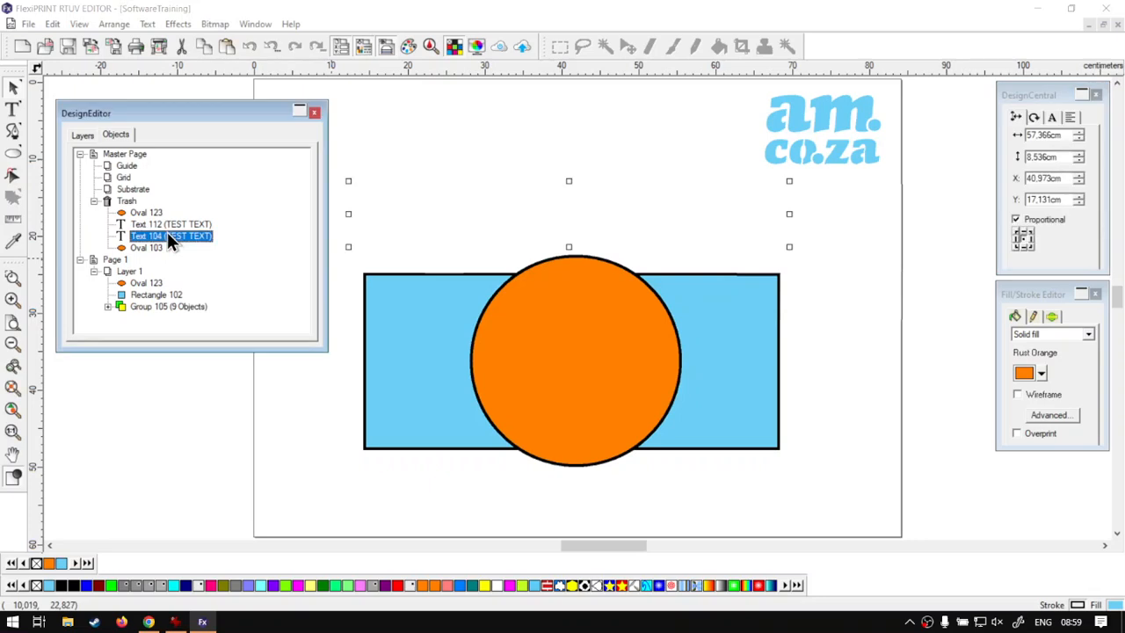
right_click(167, 234)
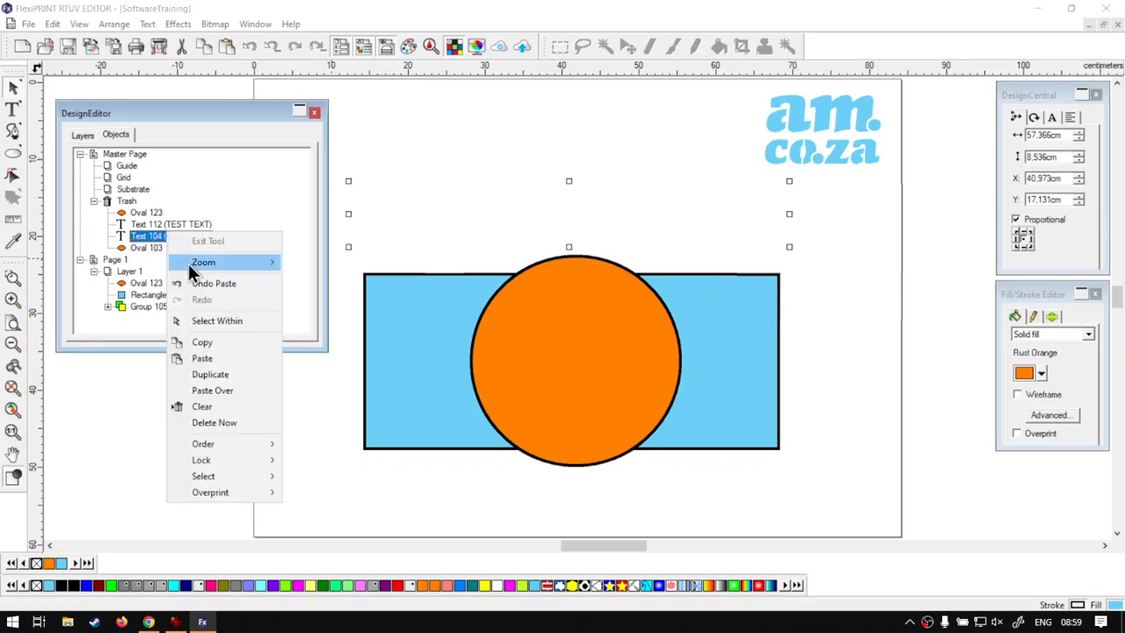
click(212, 344)
click(581, 149)
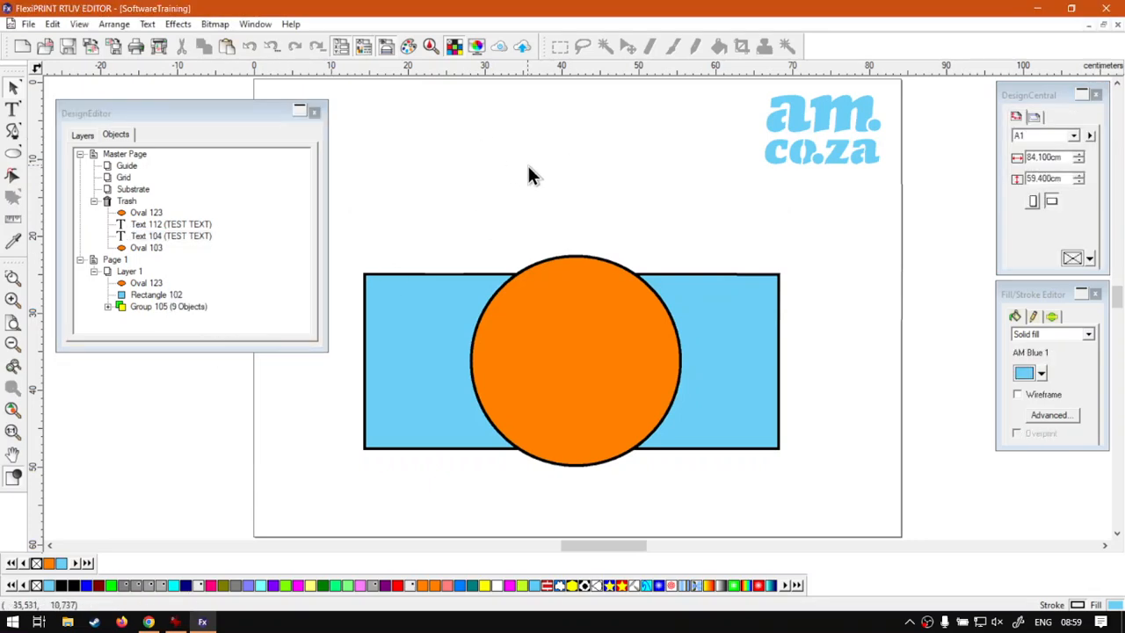
key(ctrl+v)
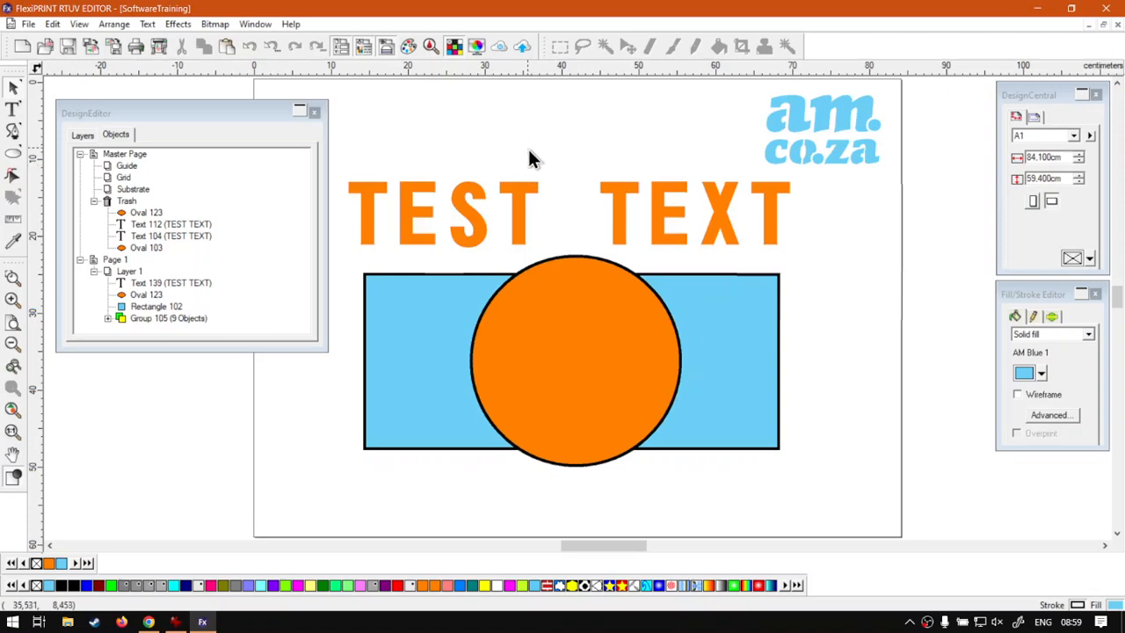
Delete the restored TEST TEXT from the page and make the Trash layer active in the DesignEditor.
click(520, 226)
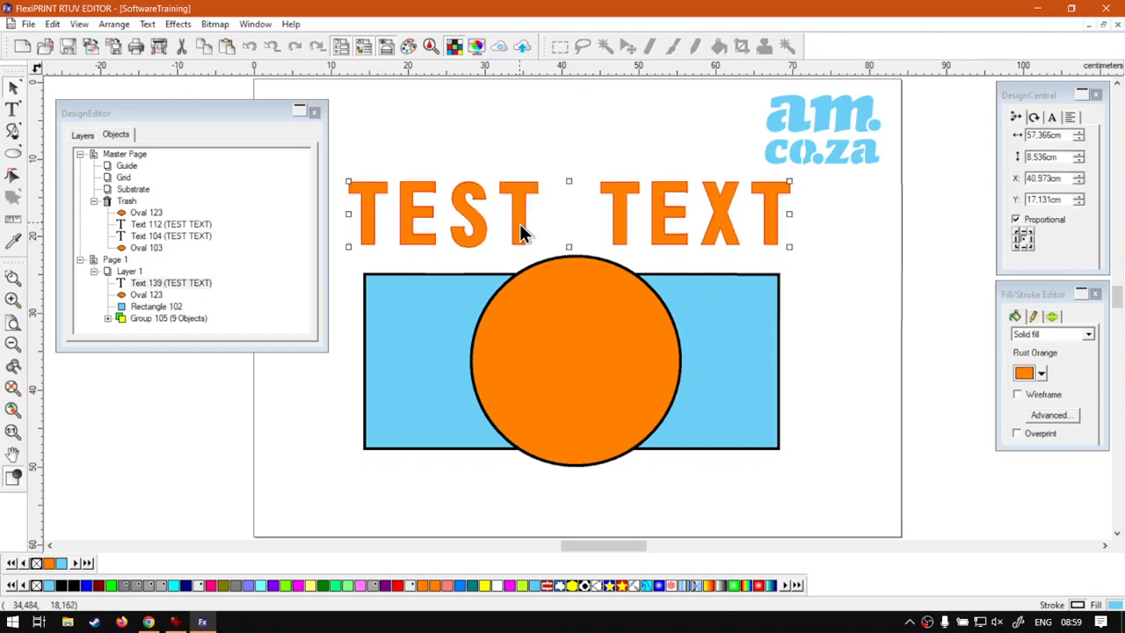
key(Delete)
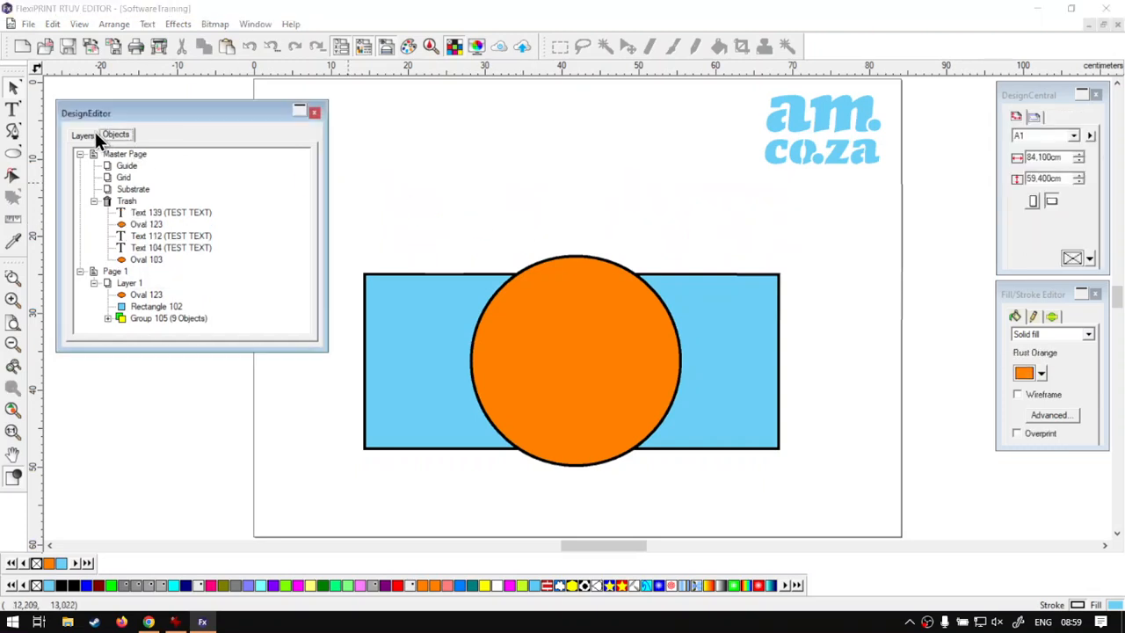
click(83, 138)
click(143, 222)
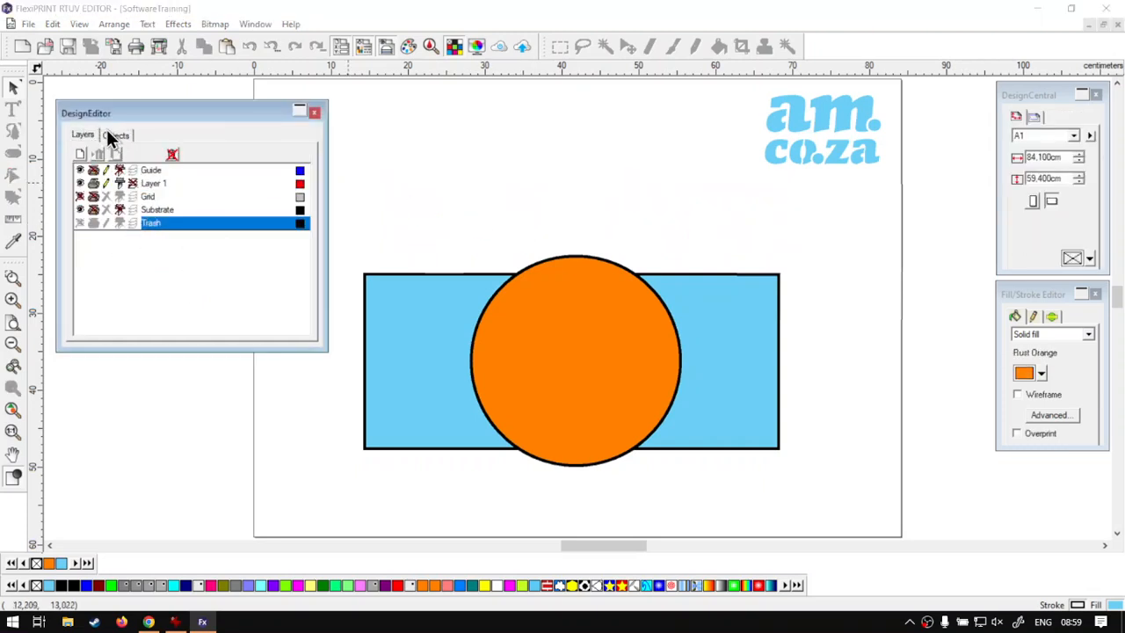
Copy Text 112 (TEST TEXT) from the Trash objects and try to paste it onto the page while the Trash layer is active.
click(115, 137)
click(158, 237)
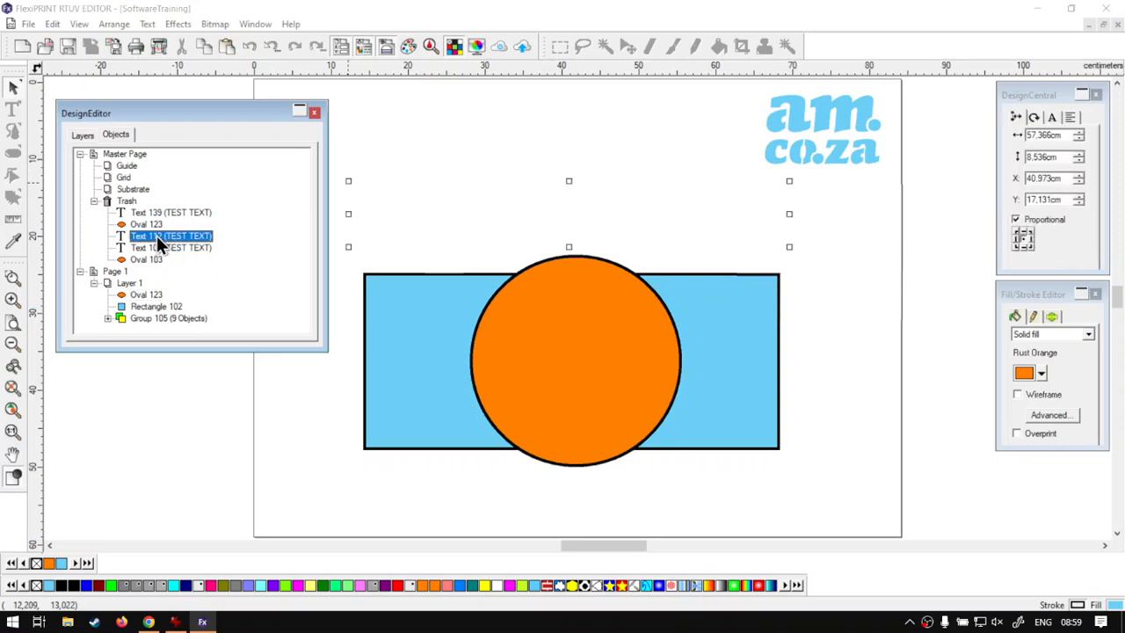
right_click(156, 236)
click(211, 342)
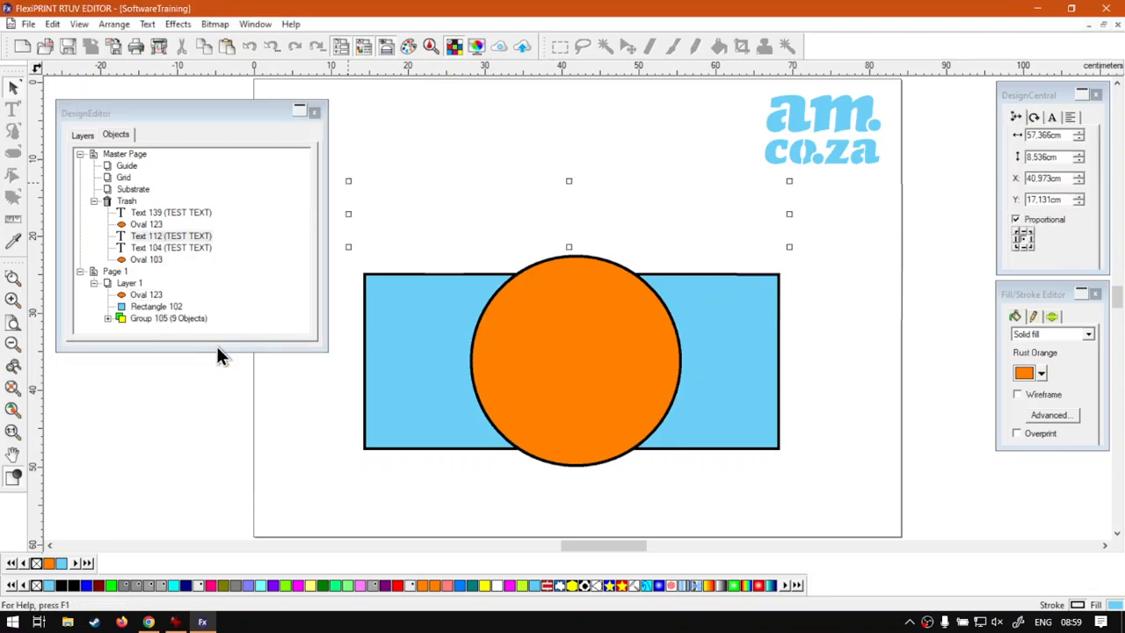
click(659, 152)
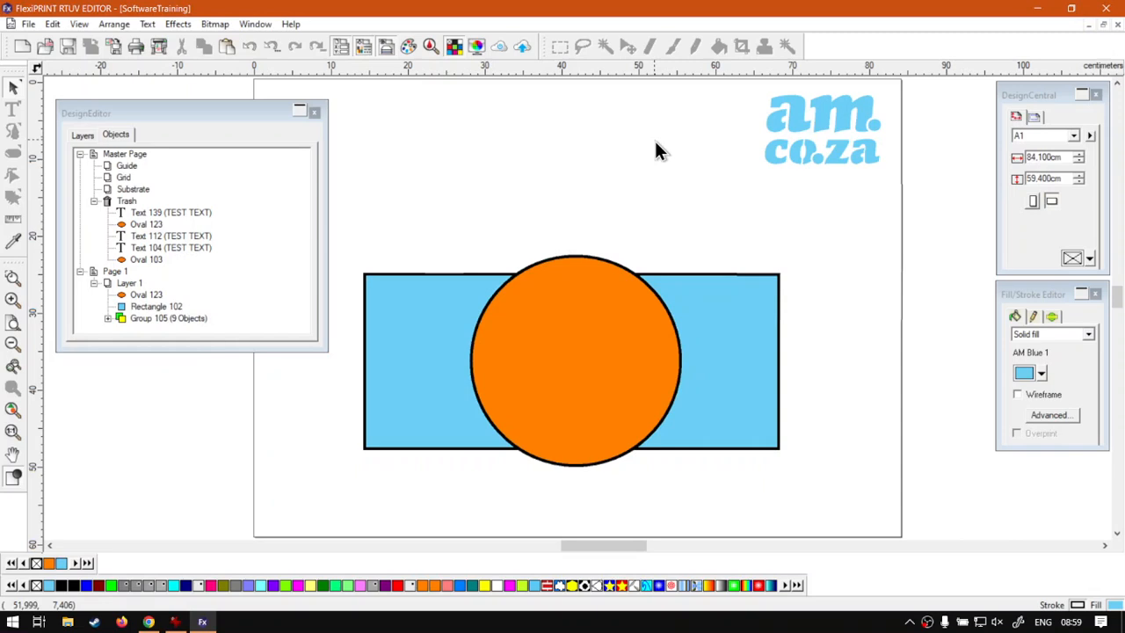
right_click(619, 148)
click(652, 262)
Make Layer 1 the active layer and paste the copied TEST TEXT back onto the page.
click(81, 271)
click(89, 142)
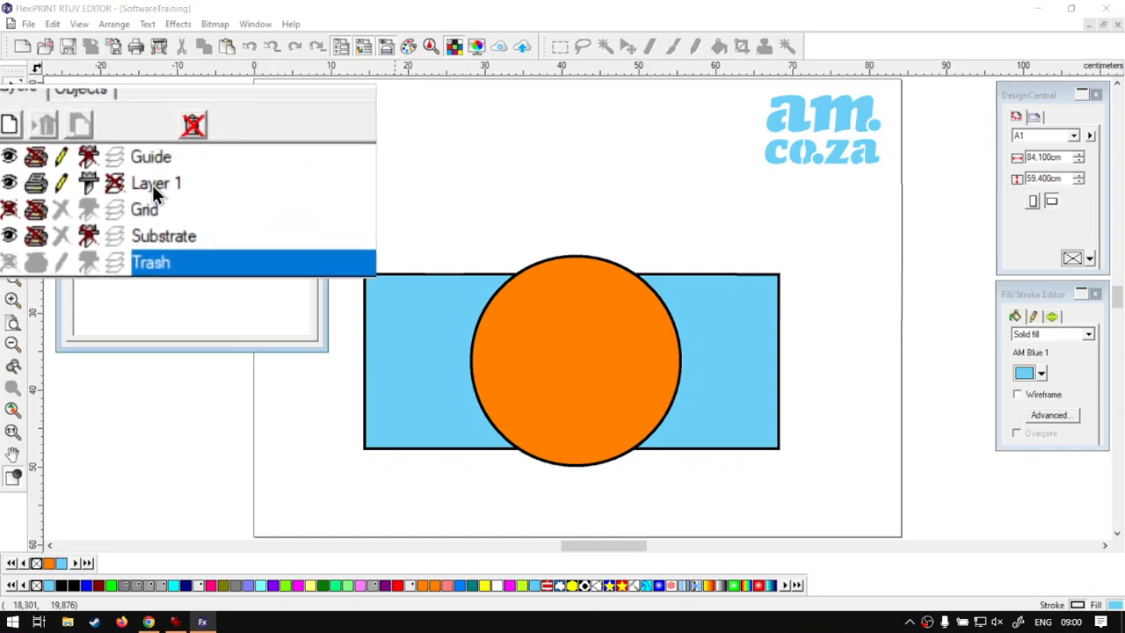
click(154, 189)
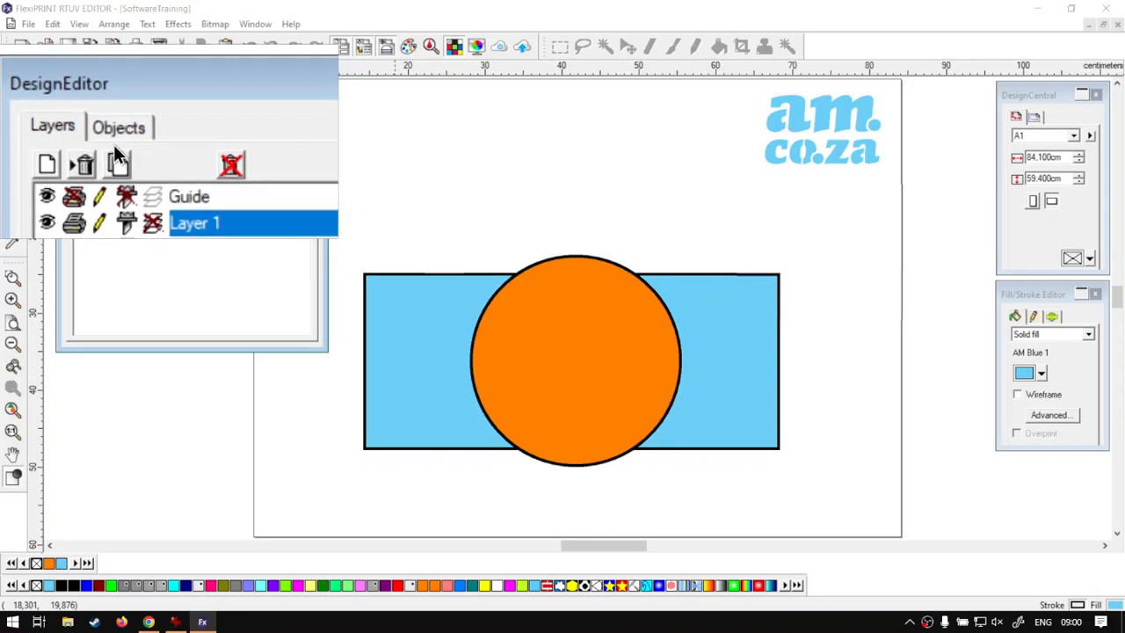
click(564, 28)
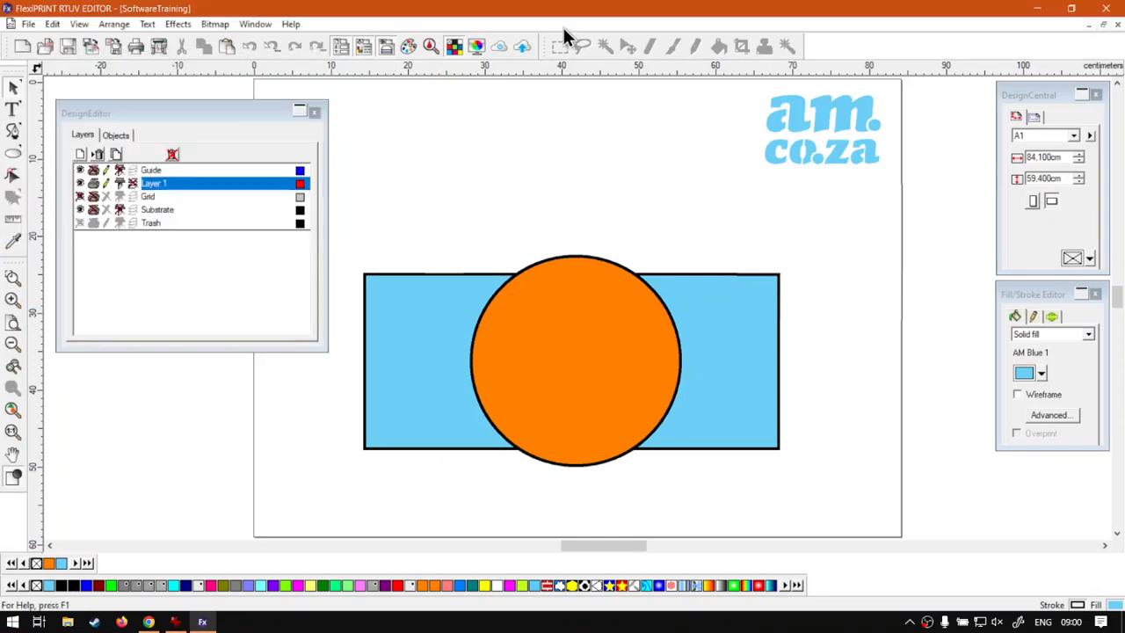
key(ctrl+z)
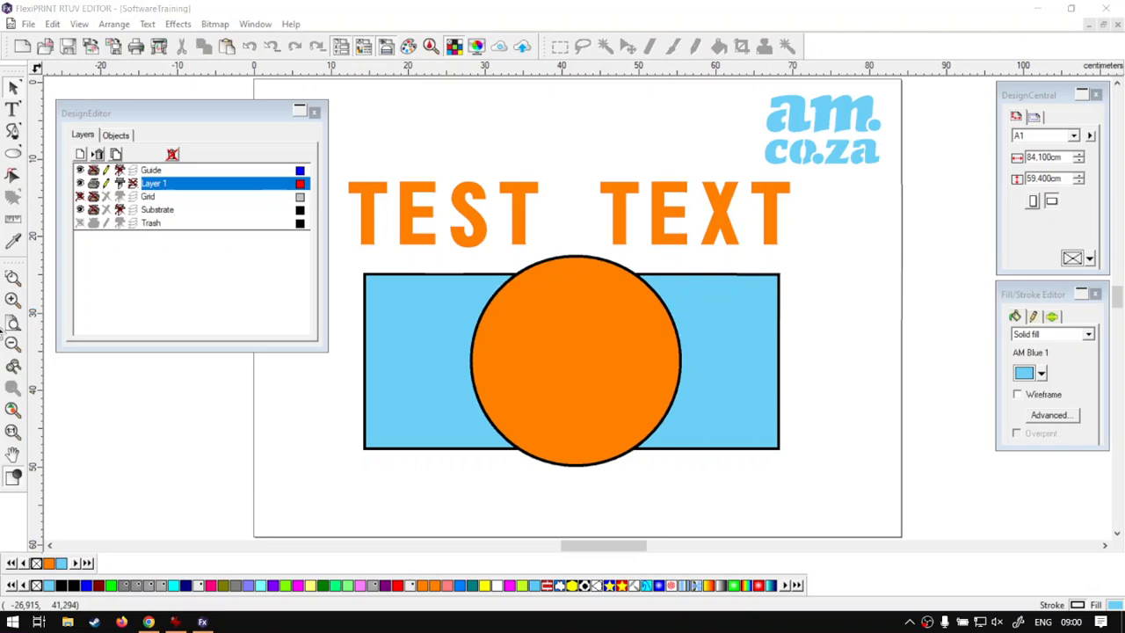
Close the DesignEditor, show it again and close it once more.
click(273, 116)
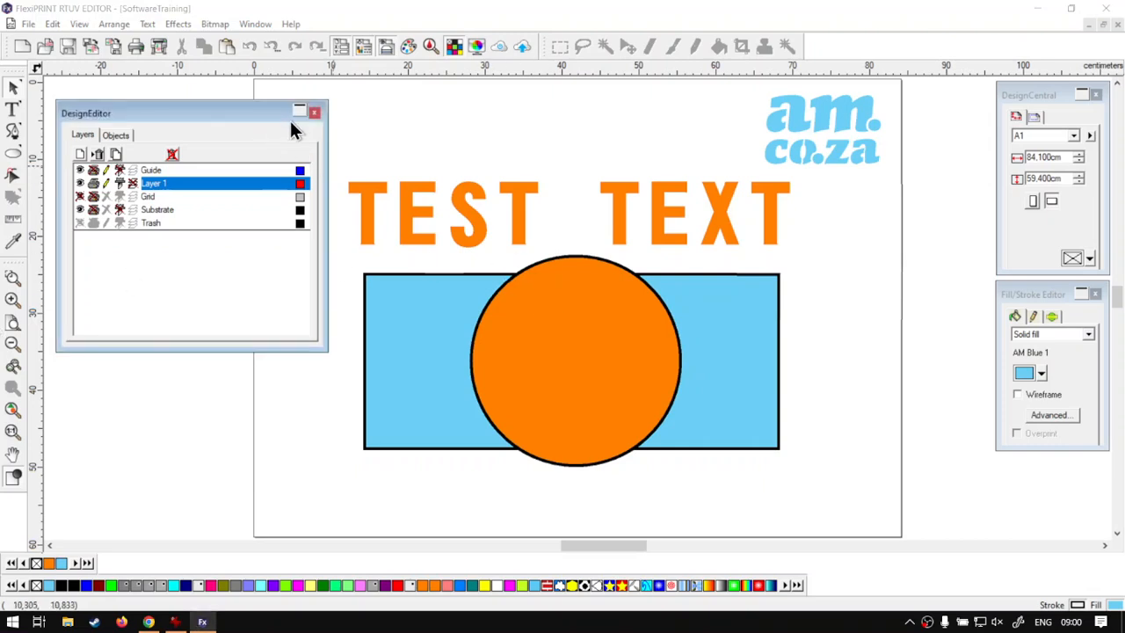
click(315, 114)
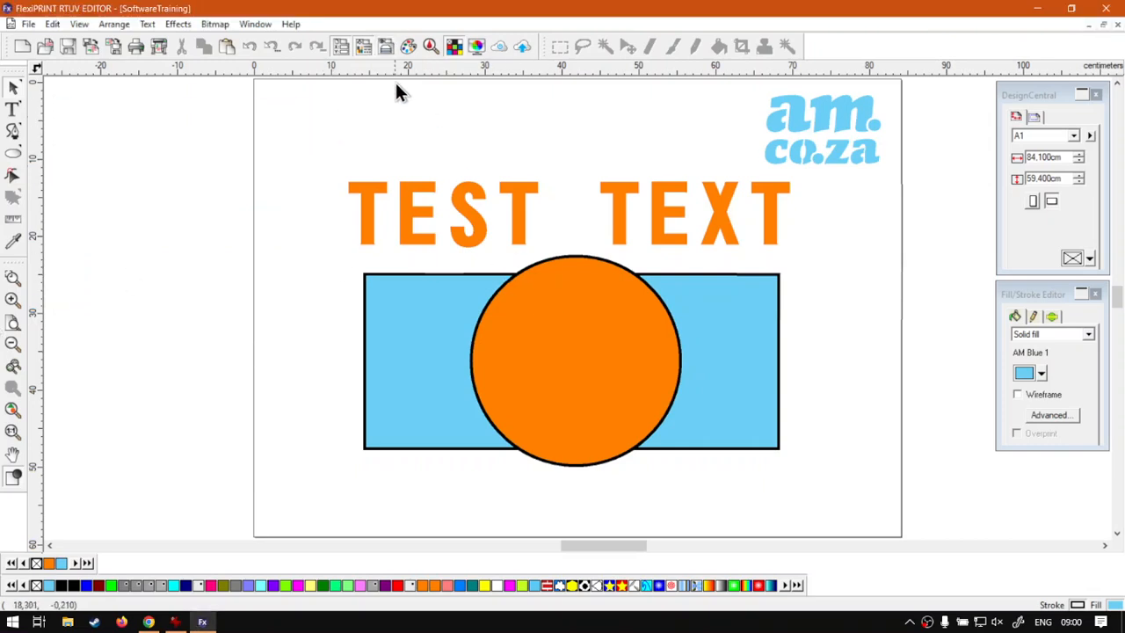
click(384, 46)
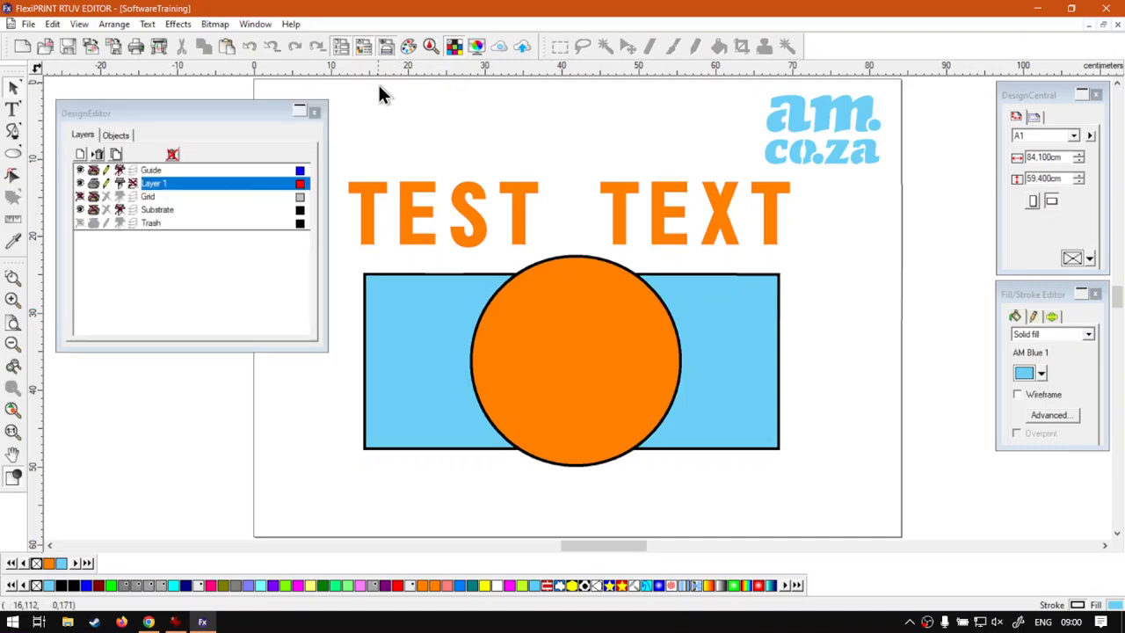
click(316, 114)
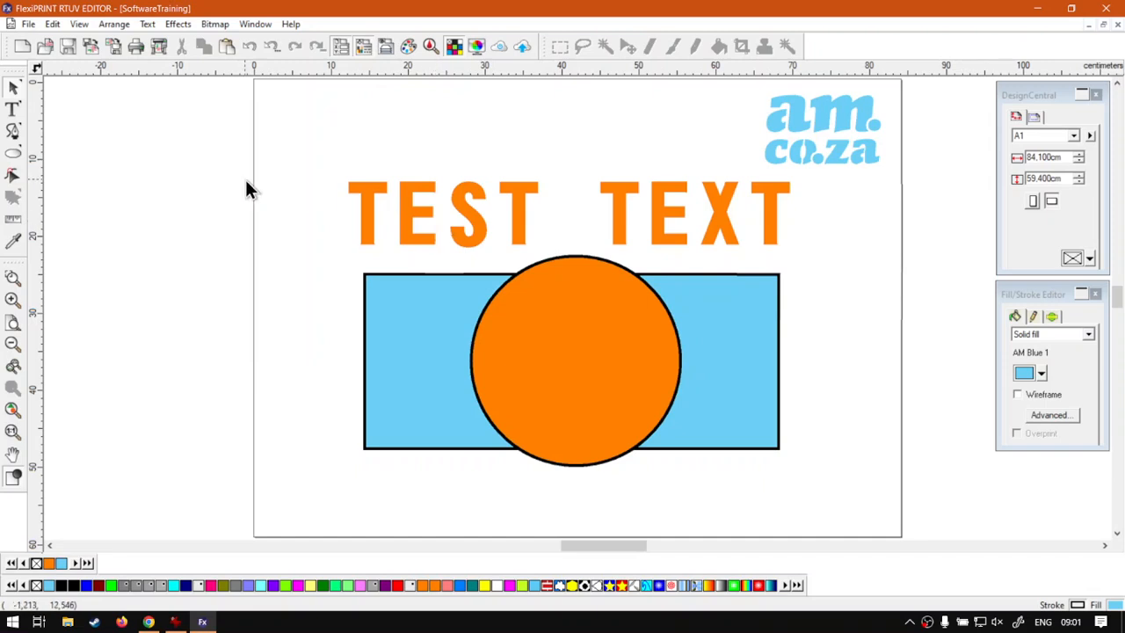
Empty the document's trash can.
click(53, 26)
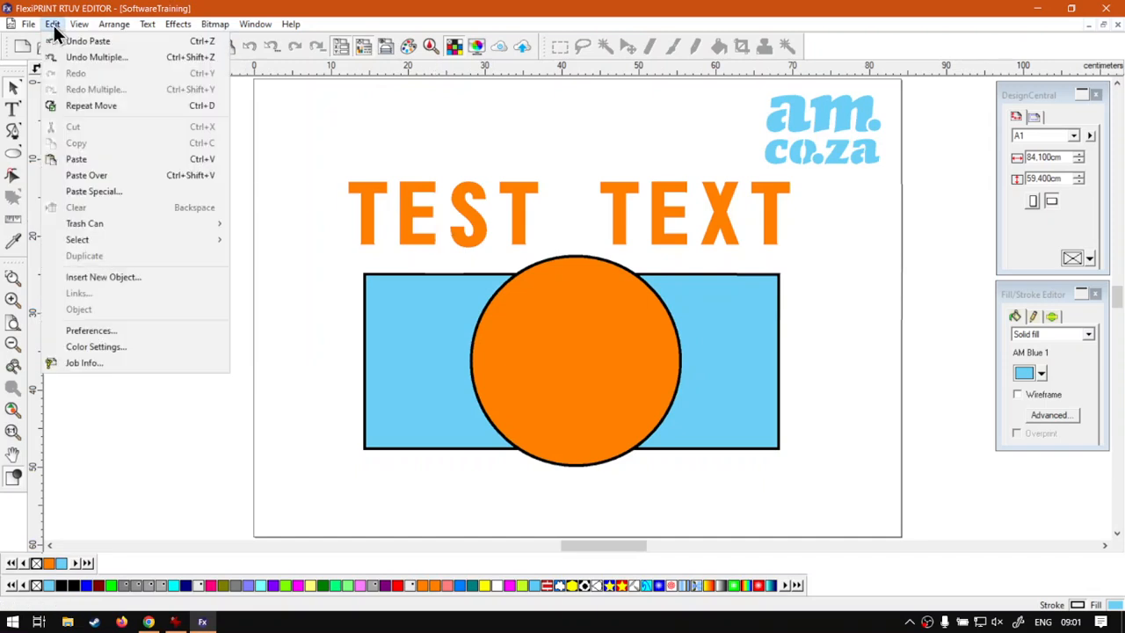
mouse_move(92, 227)
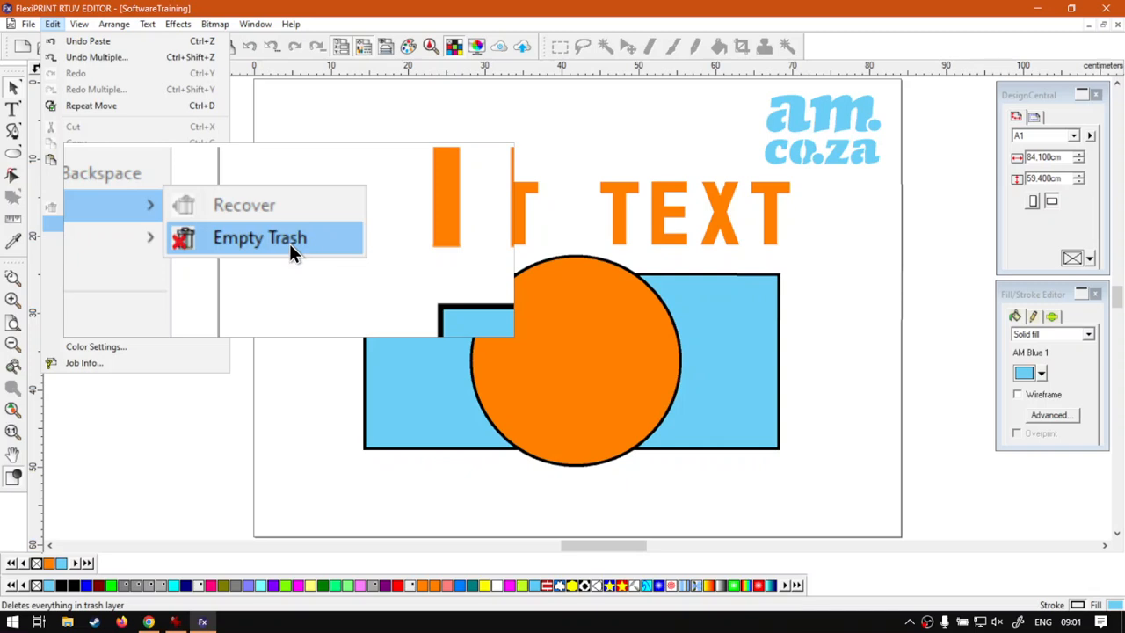
click(289, 243)
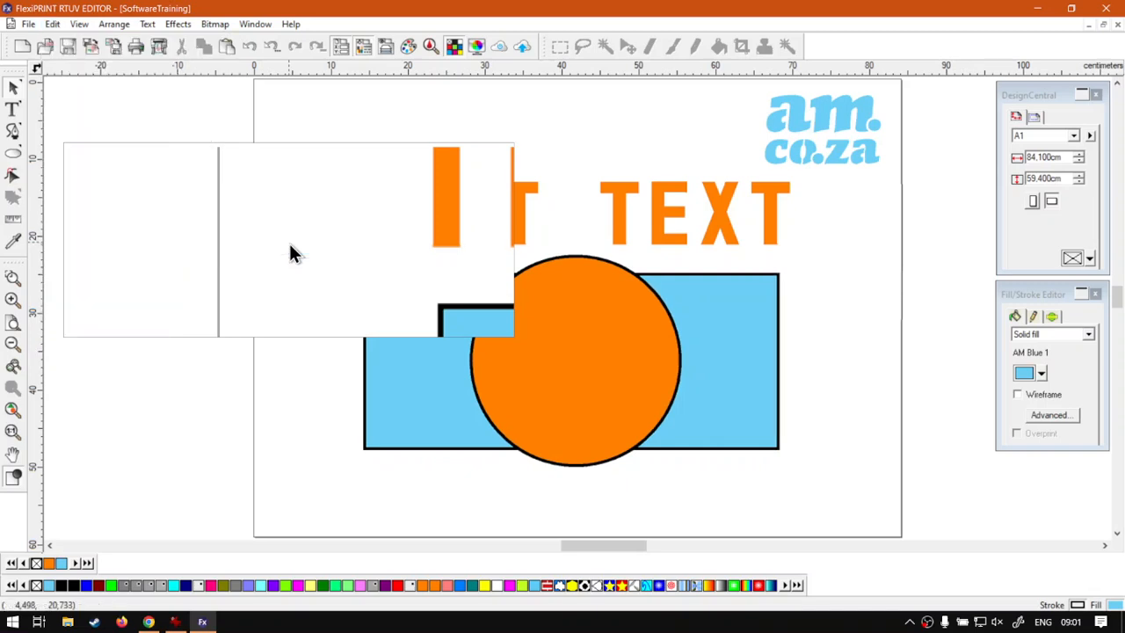
Open the DesignEditor's object tree, inspect the Trash under Master Page and close the editor.
click(392, 47)
click(115, 134)
click(79, 155)
click(126, 202)
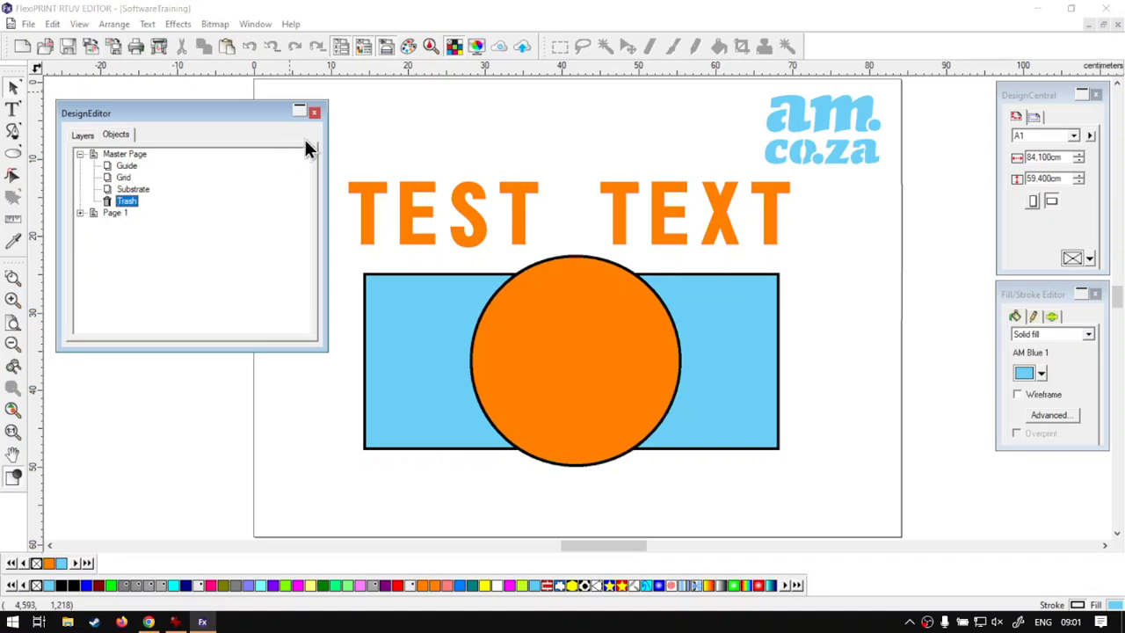
click(315, 114)
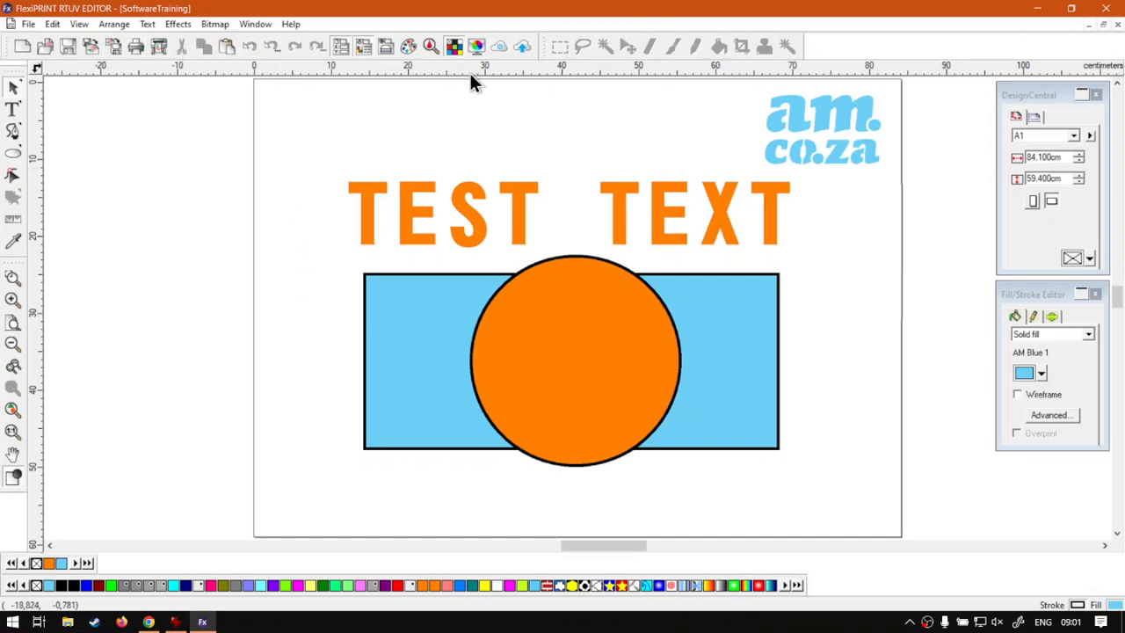
Reopen the DesignEditor to recheck the Master Page's Trash, close it, and check the available Trash Can commands.
click(387, 56)
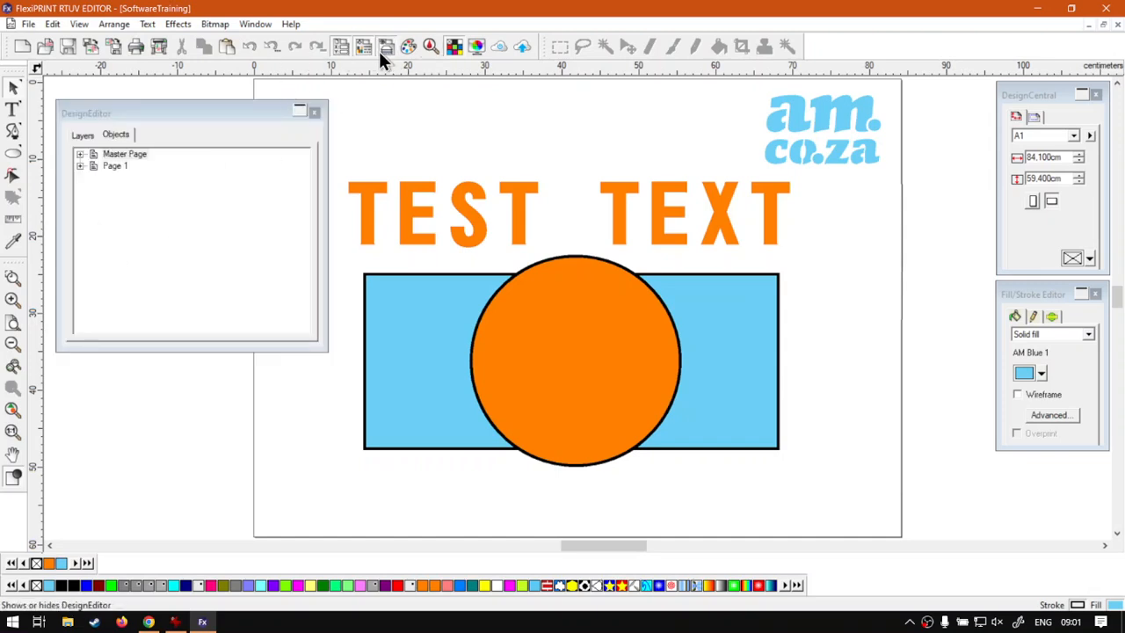
click(81, 154)
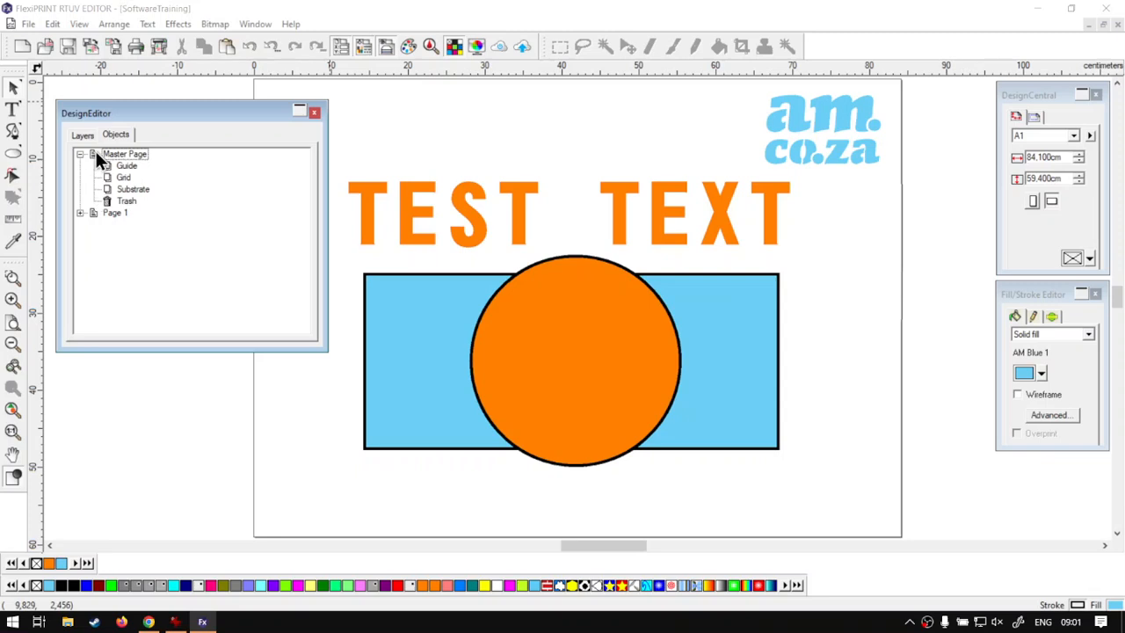
click(124, 201)
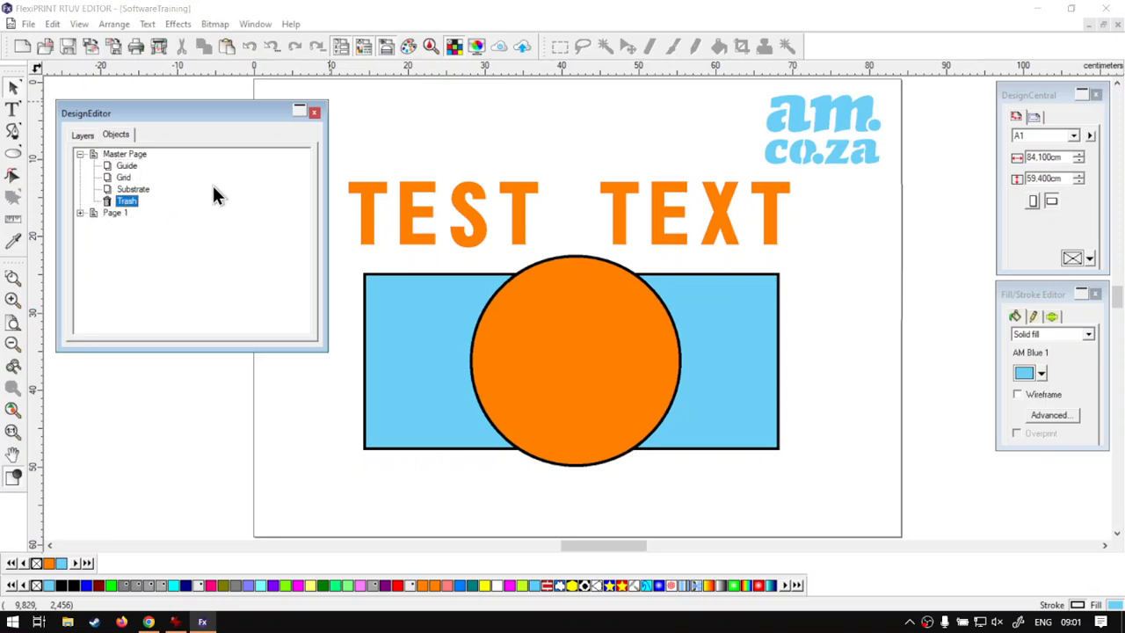
click(312, 115)
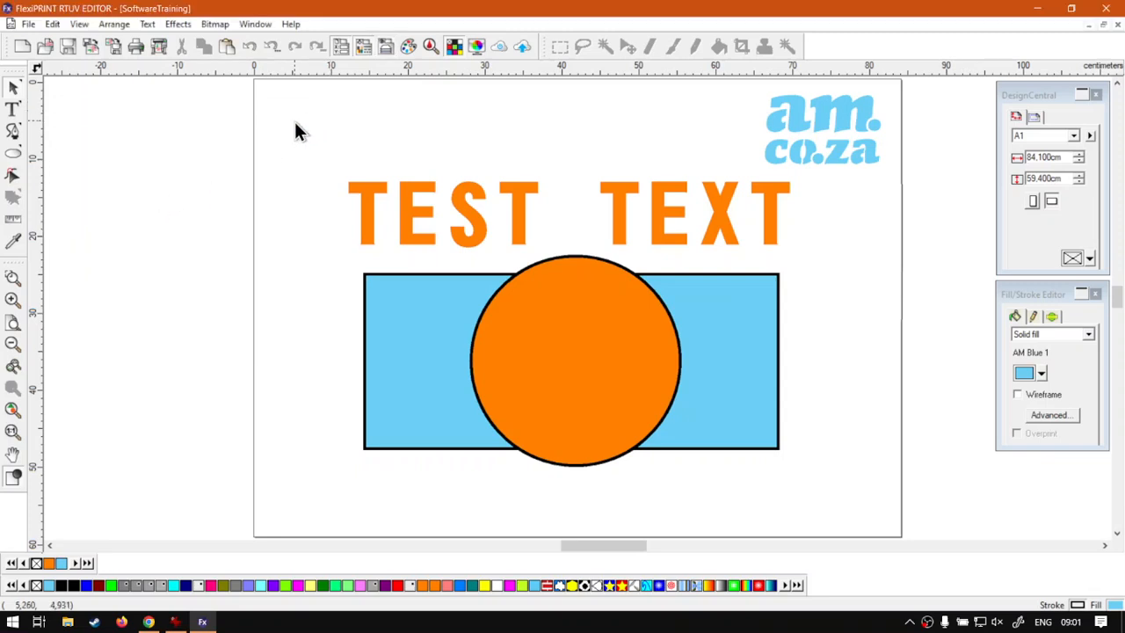
click(52, 23)
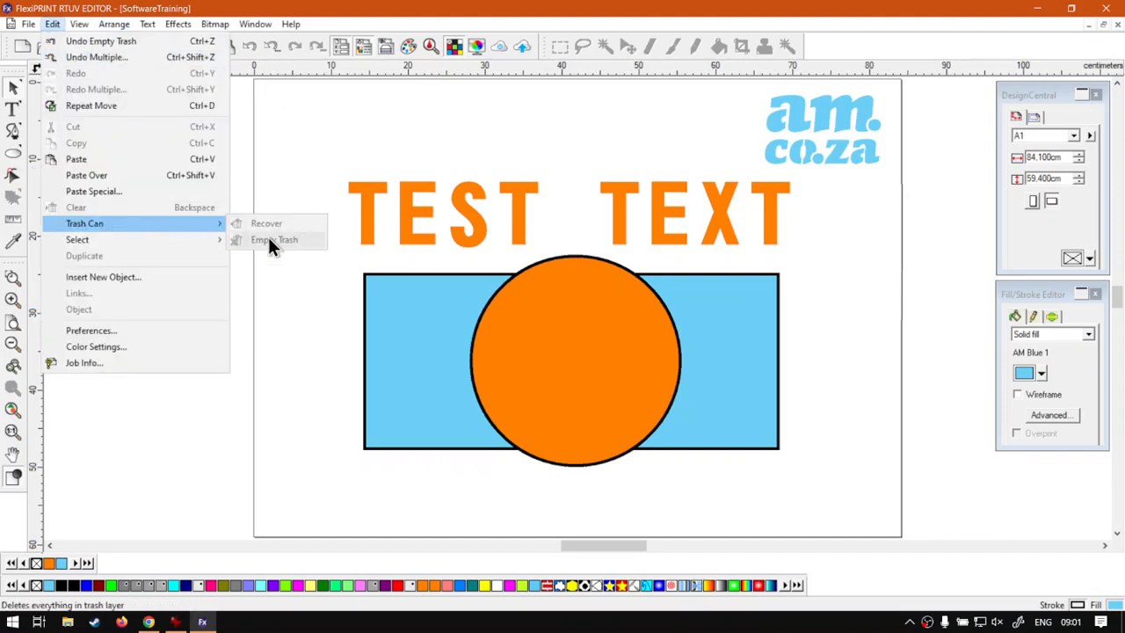
click(303, 288)
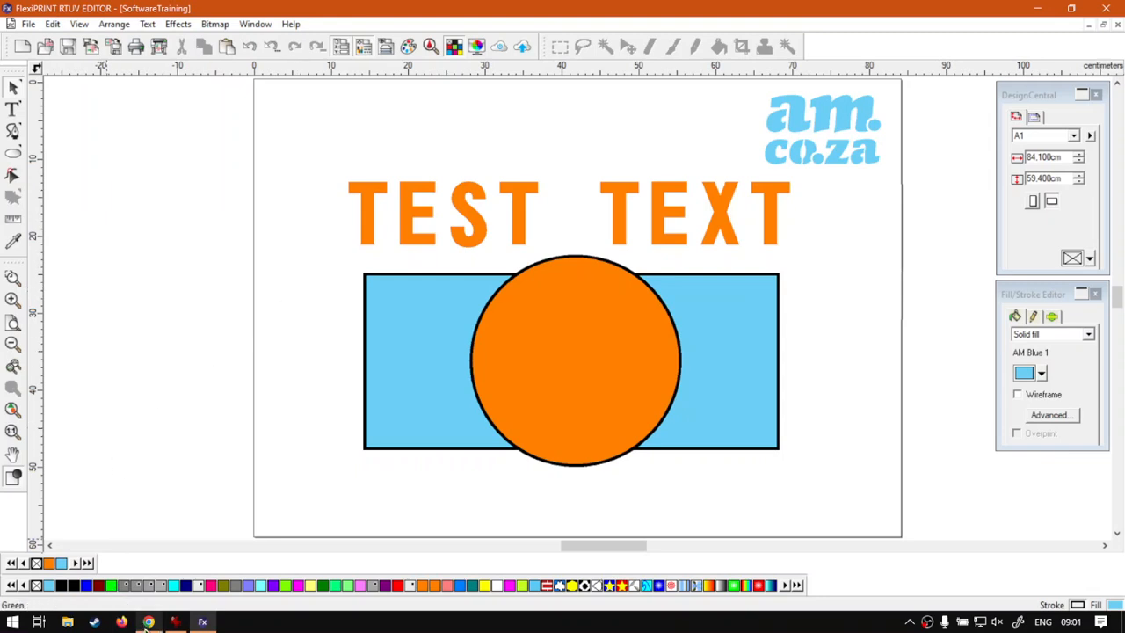
Switch to Chrome to view the softwaretraining.co.za home page.
mouse_move(147, 623)
click(197, 591)
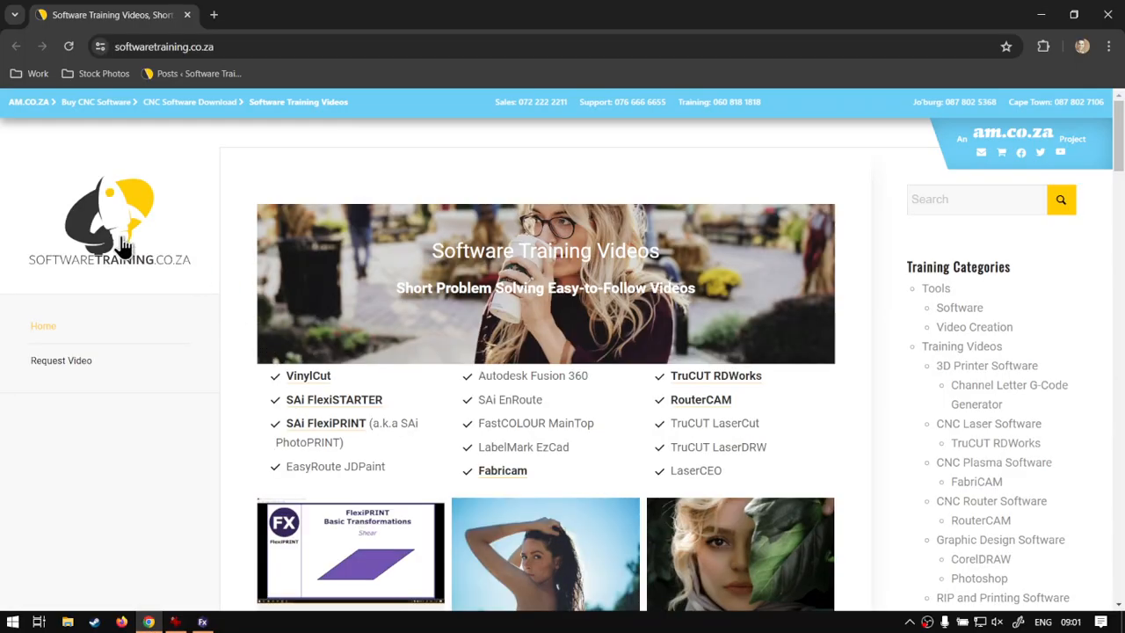